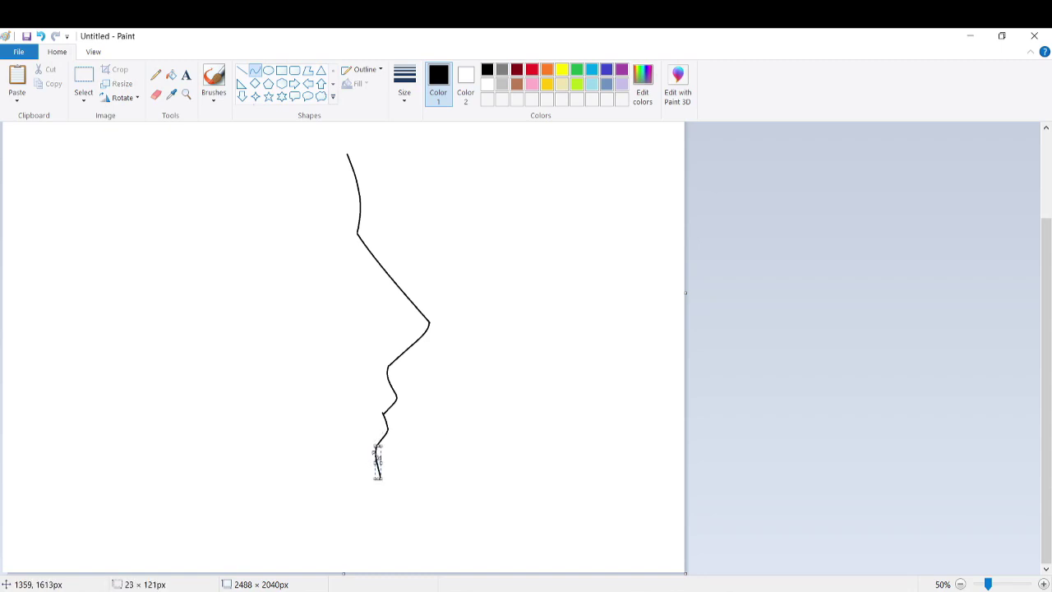
Step: Draw the jawline curving back from the chin and a wavy fringe curve crossing the top of the forehead
mouse_move(377, 496)
mouse_down()
mouse_move(156, 488)
mouse_move(205, 502)
mouse_up()
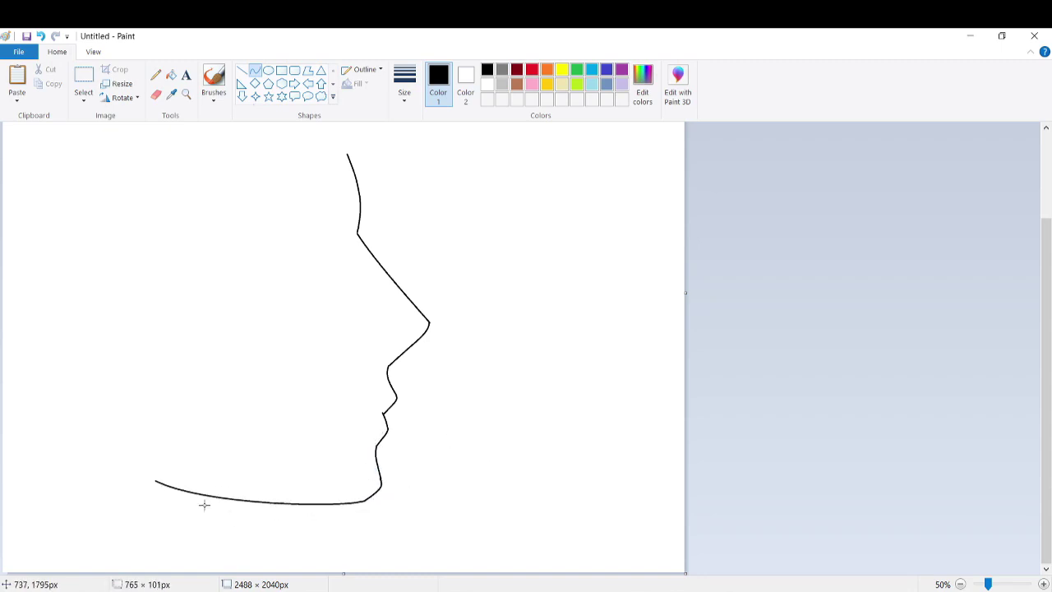
scroll(381, 271, up, 2)
drag(435, 290, 254, 208)
drag(253, 208, 289, 260)
key(ctrl+z)
mouse_move(238, 230)
mouse_down()
mouse_move(441, 288)
mouse_move(367, 254)
mouse_up()
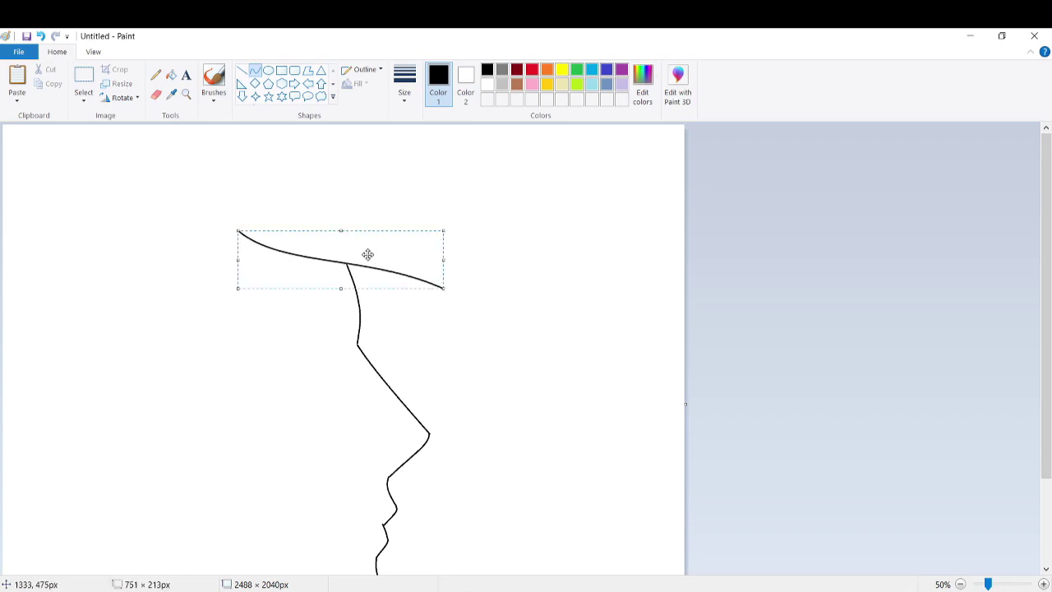
click(393, 273)
Step: Draw long pointed hair strands sweeping down from the crown over the temple behind the fringe curve
mouse_move(233, 212)
mouse_down()
mouse_move(303, 321)
mouse_move(327, 325)
mouse_up()
mouse_move(279, 268)
mouse_down()
mouse_move(255, 275)
mouse_move(243, 221)
mouse_move(327, 350)
mouse_move(340, 336)
mouse_up()
key(ctrl+z)
mouse_move(271, 246)
mouse_down()
mouse_move(299, 291)
mouse_move(336, 291)
mouse_up()
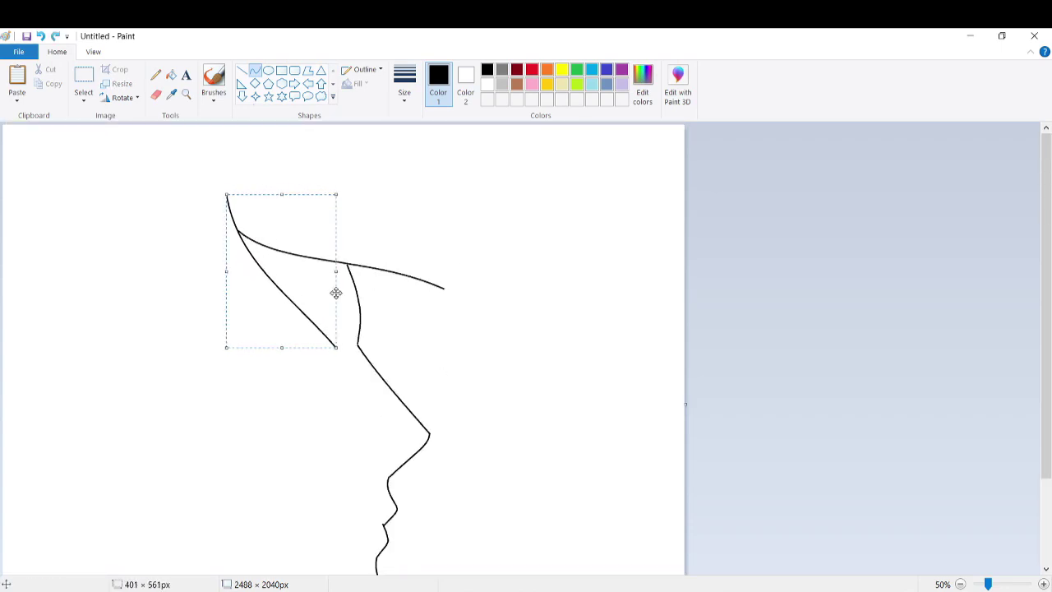
mouse_move(185, 238)
mouse_down()
mouse_move(327, 353)
mouse_move(200, 291)
mouse_move(167, 242)
mouse_move(293, 331)
mouse_up()
key(Escape)
Step: Draw the side hair as long curved strands running down the cheek and tapering to points above the jaw
scroll(153, 230, down, 3)
drag(155, 119, 181, 333)
drag(168, 226, 160, 211)
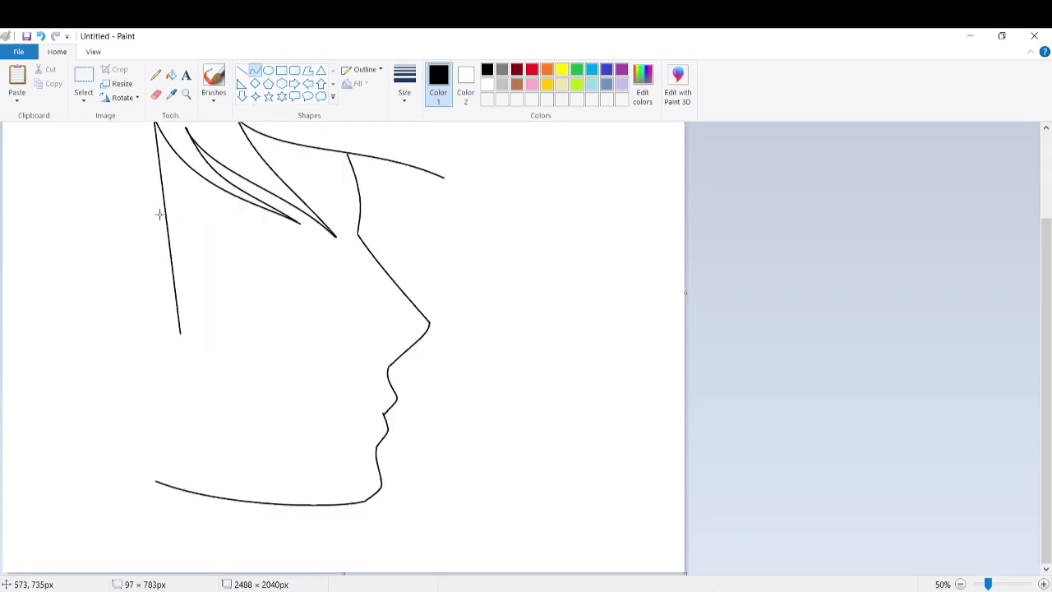
drag(197, 344, 214, 357)
drag(134, 235, 206, 441)
mouse_move(156, 345)
mouse_down()
mouse_move(122, 317)
mouse_move(170, 346)
mouse_up()
drag(92, 221, 205, 441)
drag(148, 331, 105, 332)
Step: Add pointed strands below the front of the fringe and overlapping curved locks along its upper edge
scroll(425, 285, up, 3)
drag(442, 287, 301, 172)
mouse_move(372, 230)
mouse_down()
mouse_move(364, 199)
mouse_move(393, 216)
mouse_up()
mouse_move(371, 268)
mouse_down()
mouse_move(433, 315)
mouse_move(365, 281)
mouse_up()
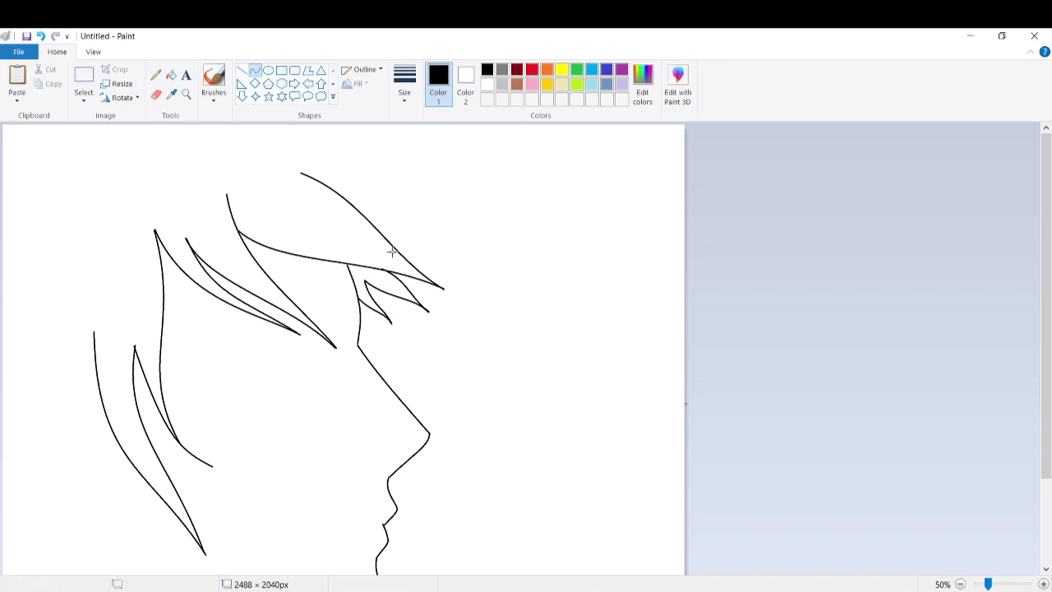
drag(434, 241, 331, 188)
key(ctrl+z)
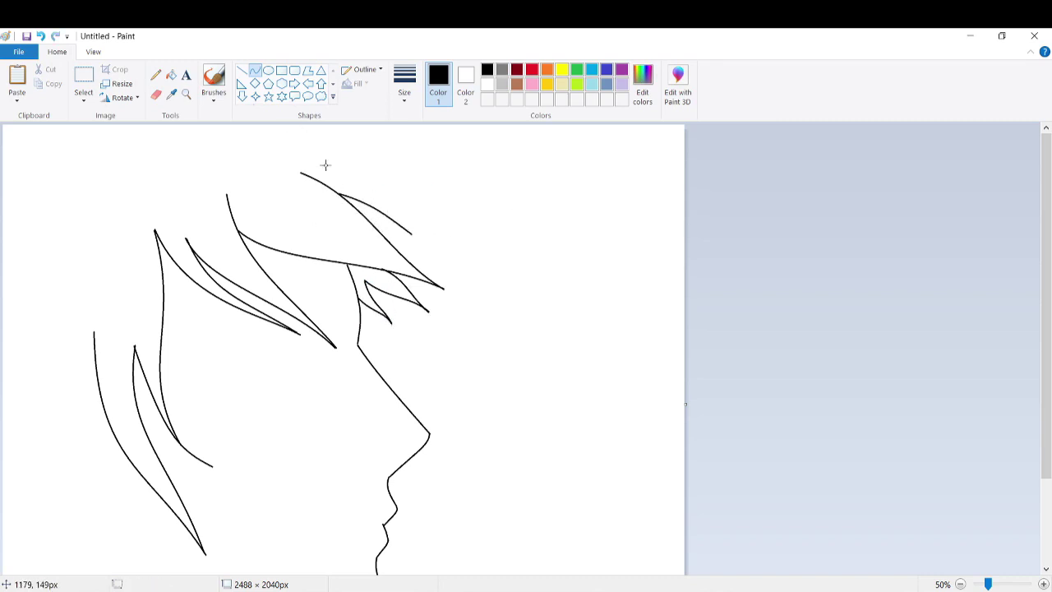
drag(324, 164, 364, 176)
Step: Select the whole drawing and move it up and toward the left edge of the canvas
key(ctrl+a)
ctrl+scroll(118, 270, down, 1)
drag(117, 270, 105, 273)
ctrl+scroll(104, 274, up, 1)
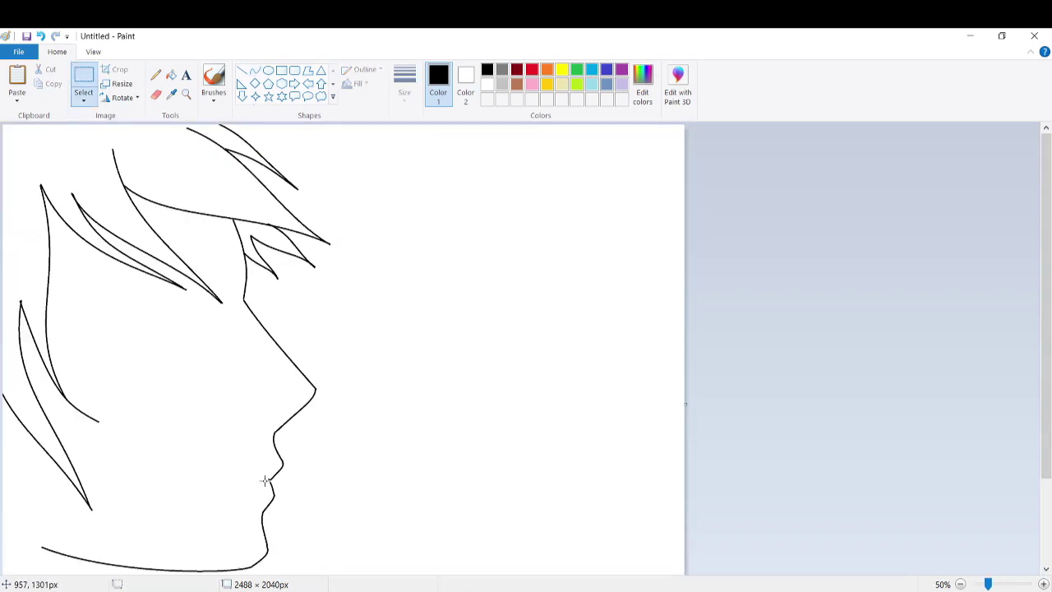
Step: Draw a curved mouth line running back from the lips and a thin, tapered eyebrow outline above the eye area
click(255, 70)
mouse_move(261, 481)
mouse_down()
mouse_move(216, 491)
mouse_move(246, 490)
mouse_up()
click(246, 490)
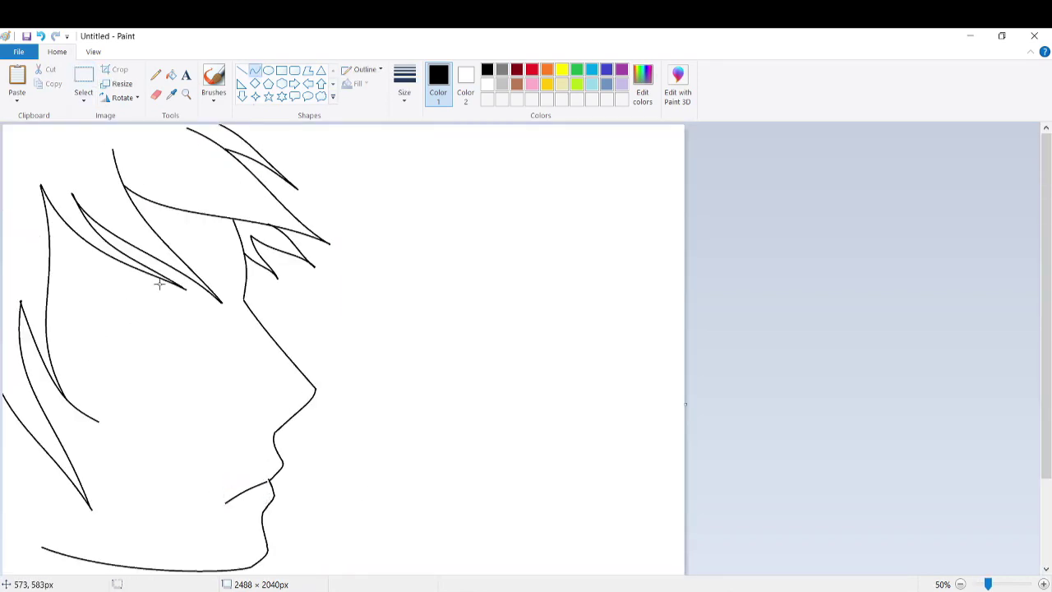
drag(76, 281, 215, 254)
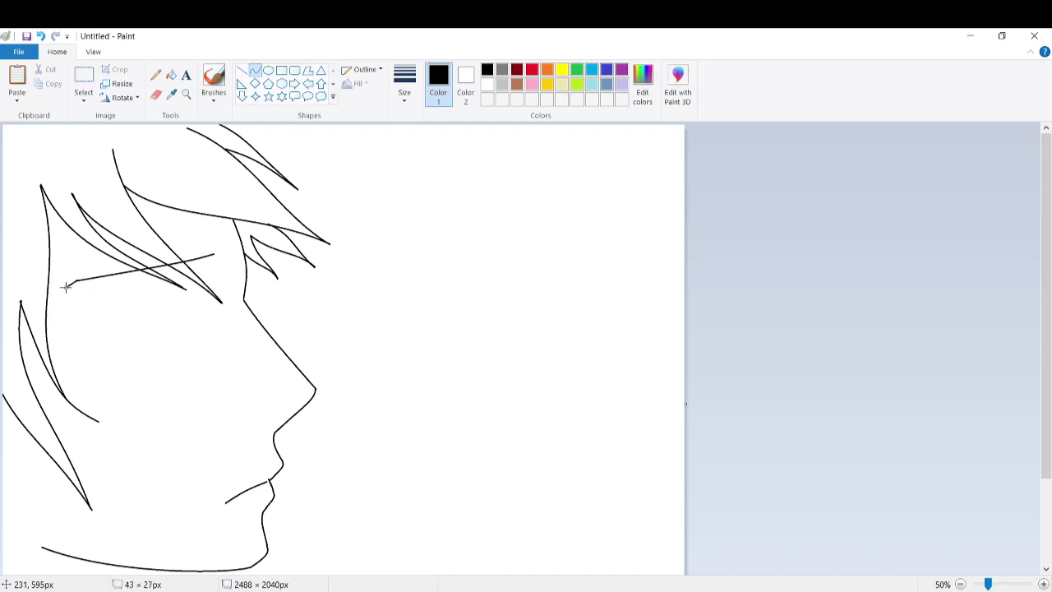
drag(58, 301, 207, 261)
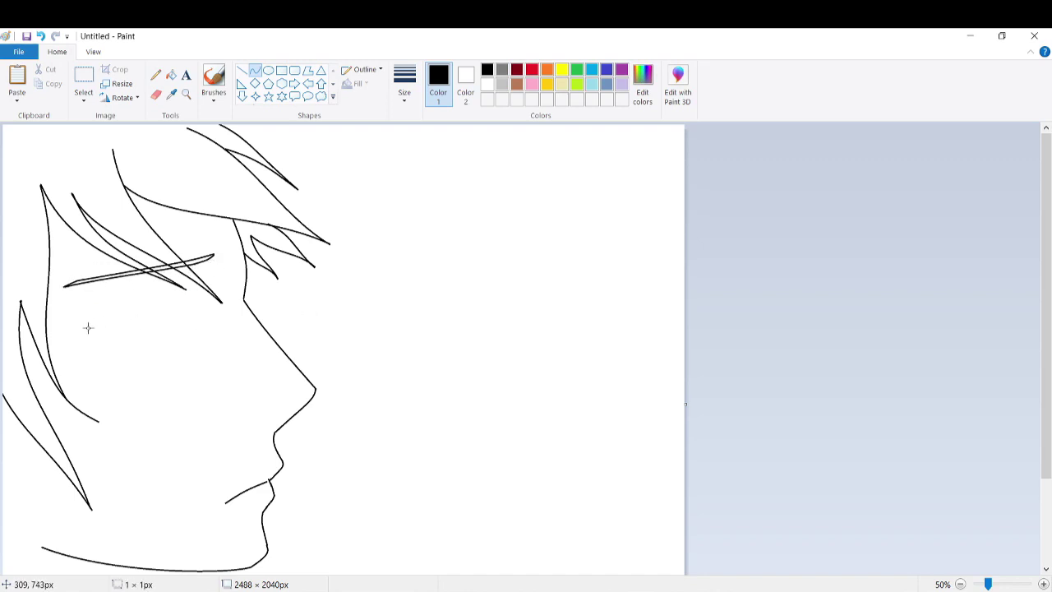
Step: Outline the upper eyelid as a tapered wedge with a hooked outer corner and fill it with black
drag(136, 322, 176, 306)
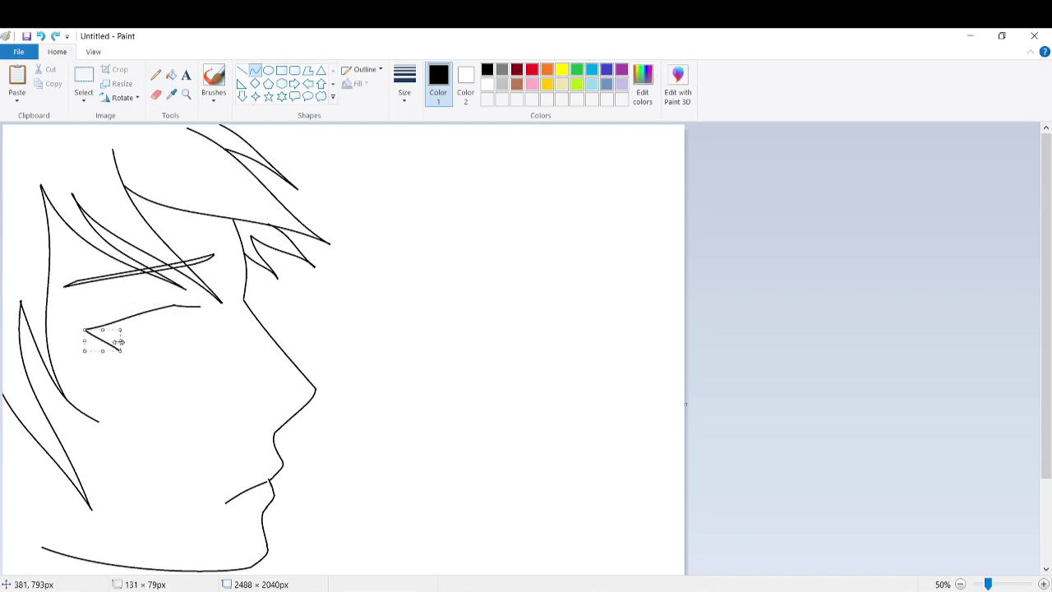
drag(119, 341, 112, 340)
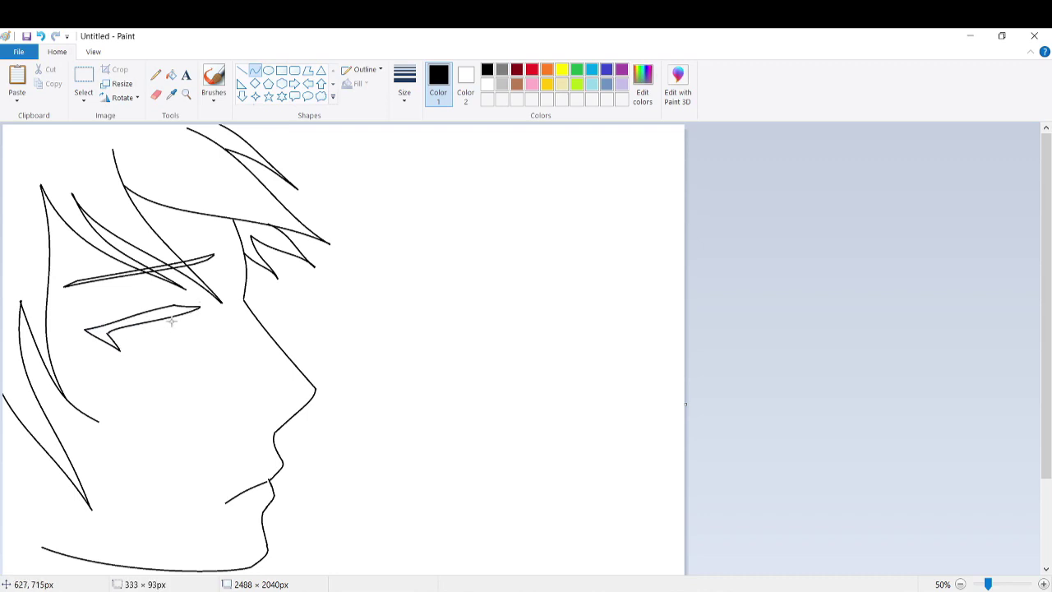
click(287, 322)
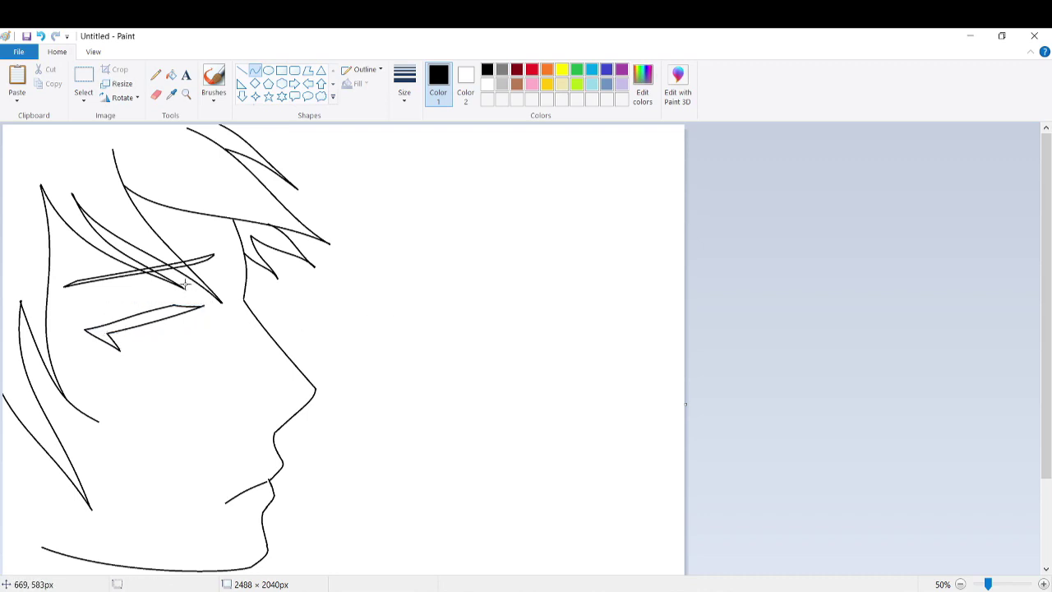
click(140, 327)
scroll(362, 339, up, 1)
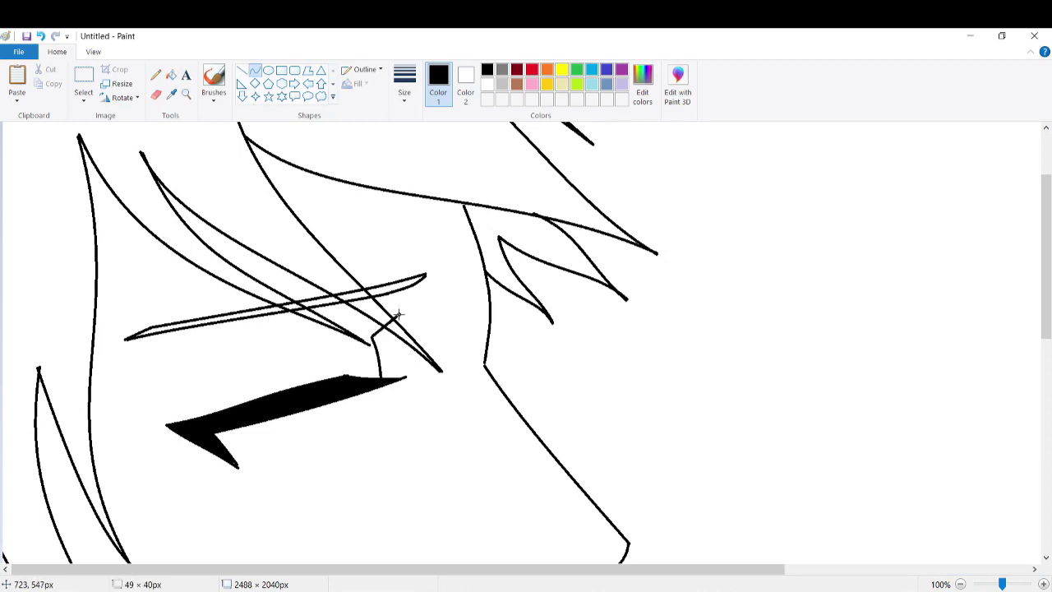
Step: Add a crease line above the upper lid and draw the eye's front edge and iris curve meeting below it
scroll(398, 315, down, 2)
drag(231, 289, 343, 256)
drag(368, 344, 365, 355)
drag(372, 325, 375, 330)
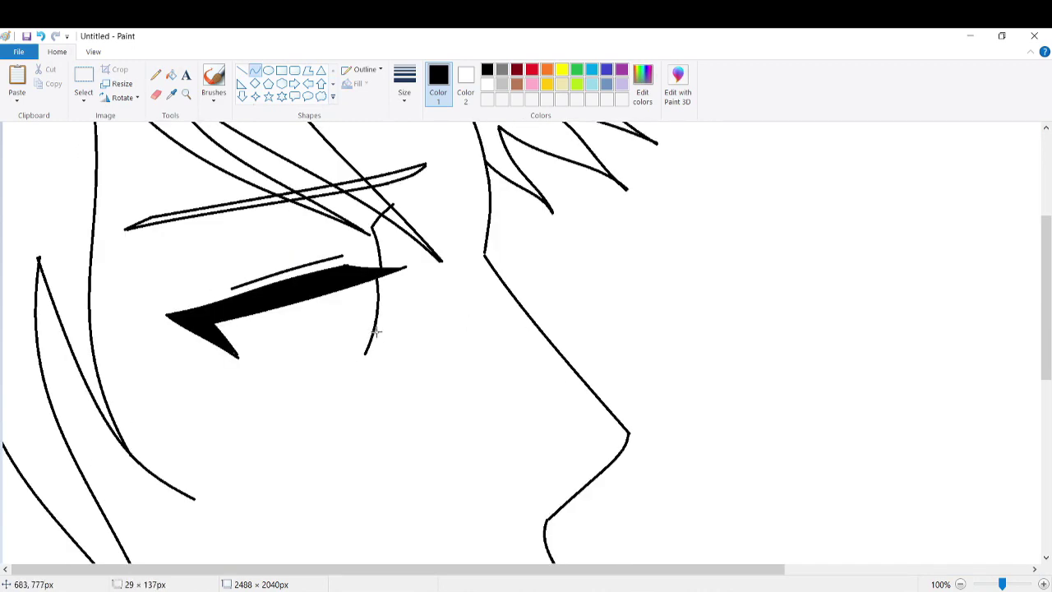
click(338, 349)
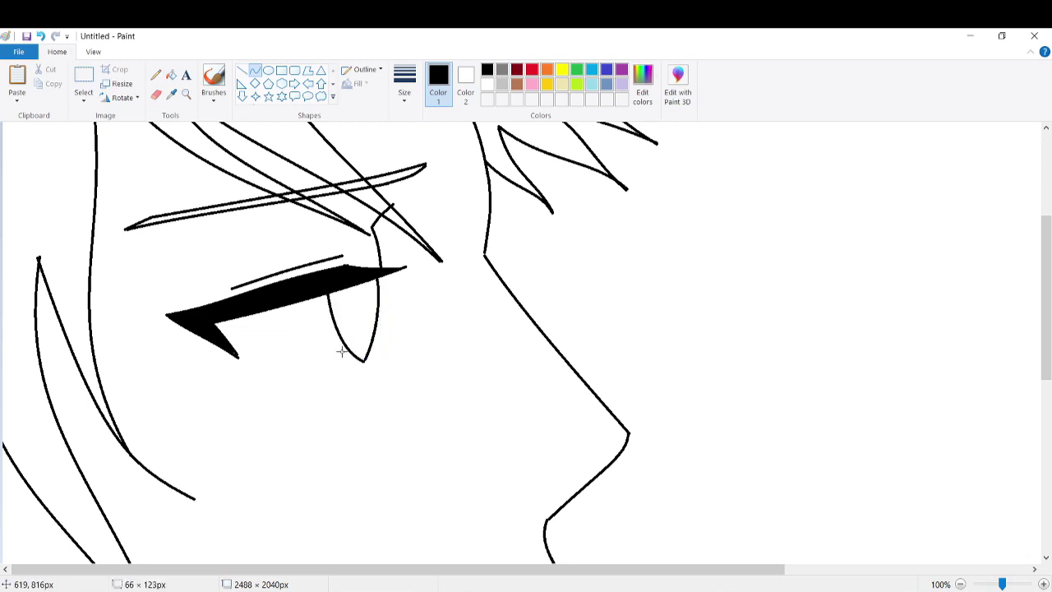
Step: Draw a thin crescent for the lower eyelid and fill it with black
mouse_move(256, 366)
mouse_down()
mouse_move(376, 359)
mouse_move(316, 375)
mouse_move(325, 390)
mouse_up()
scroll(325, 390, down, 2)
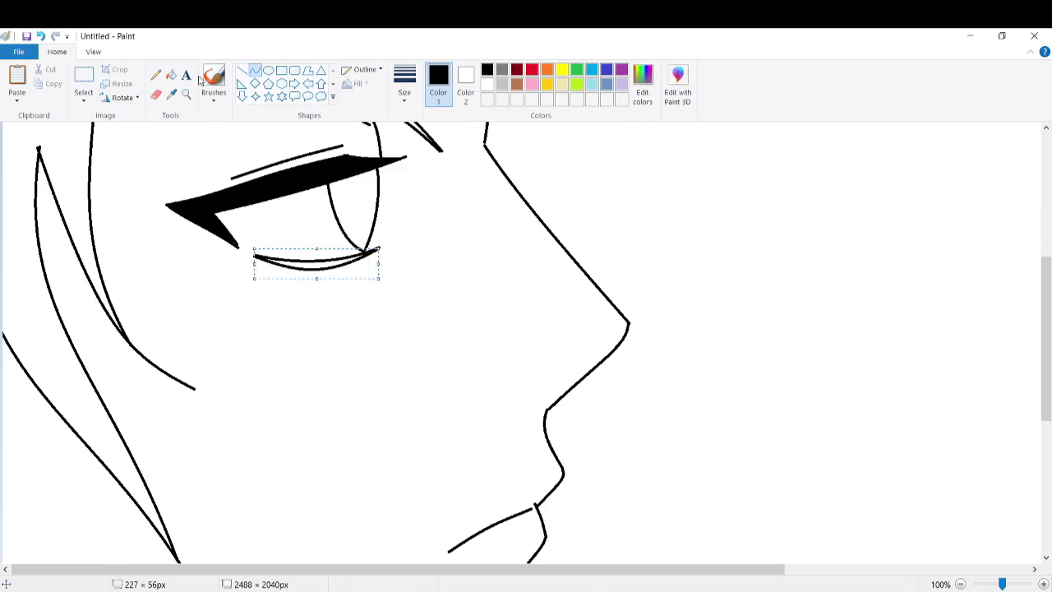
click(170, 75)
scroll(387, 374, down, 1)
scroll(244, 111, up, 1)
Step: Add a small pupil curve and an oval highlight in the eye, plus thin lines under both eyelid shapes
click(255, 70)
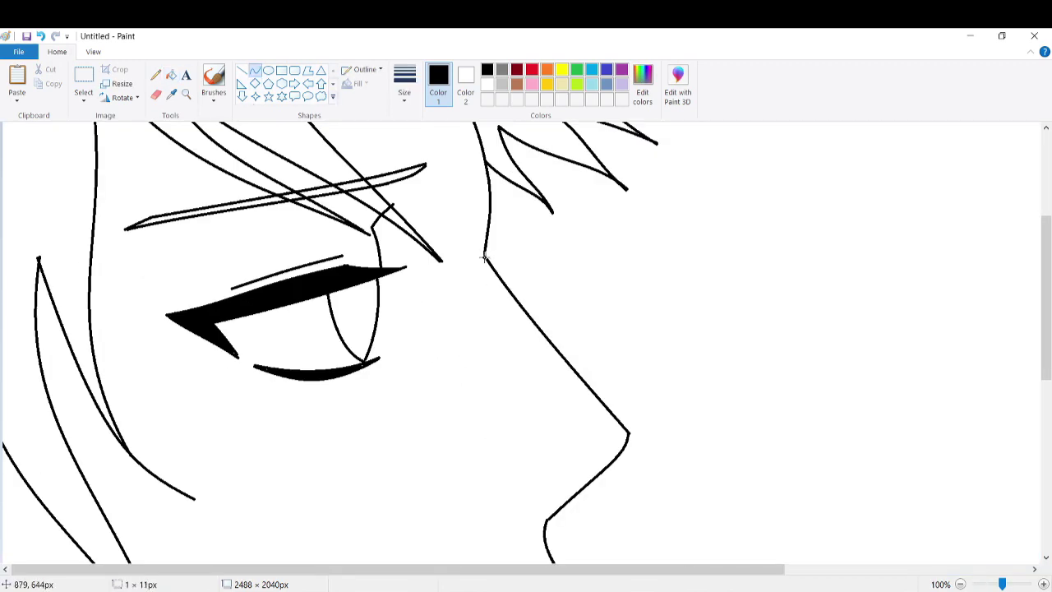
drag(366, 275, 370, 309)
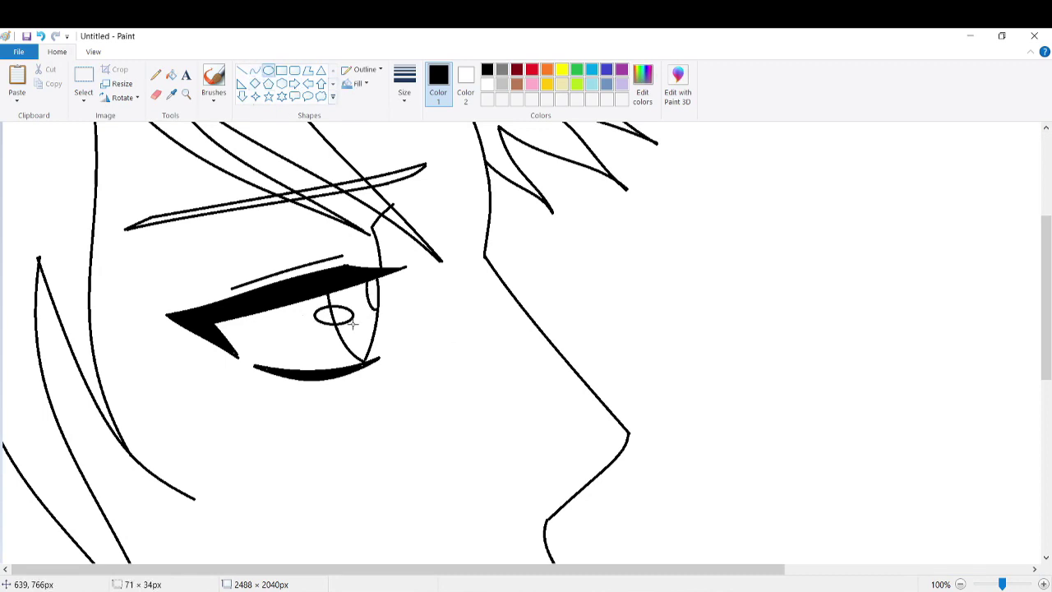
drag(256, 373, 344, 388)
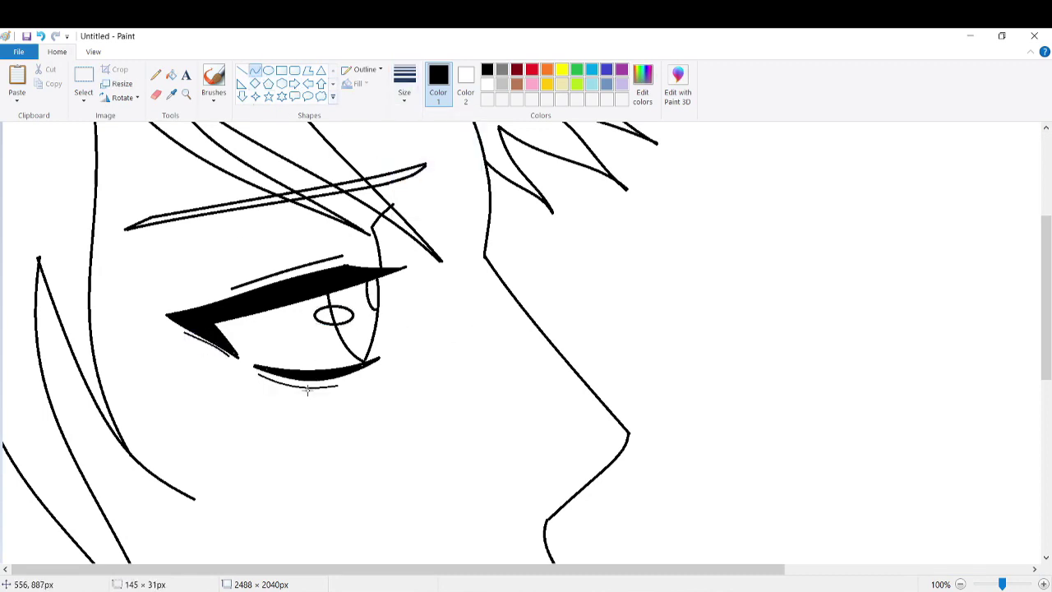
Step: Draw the neck descending from the jaw, with the collar and shoulder lines reaching the bottom of the canvas
scroll(332, 142, down, 1)
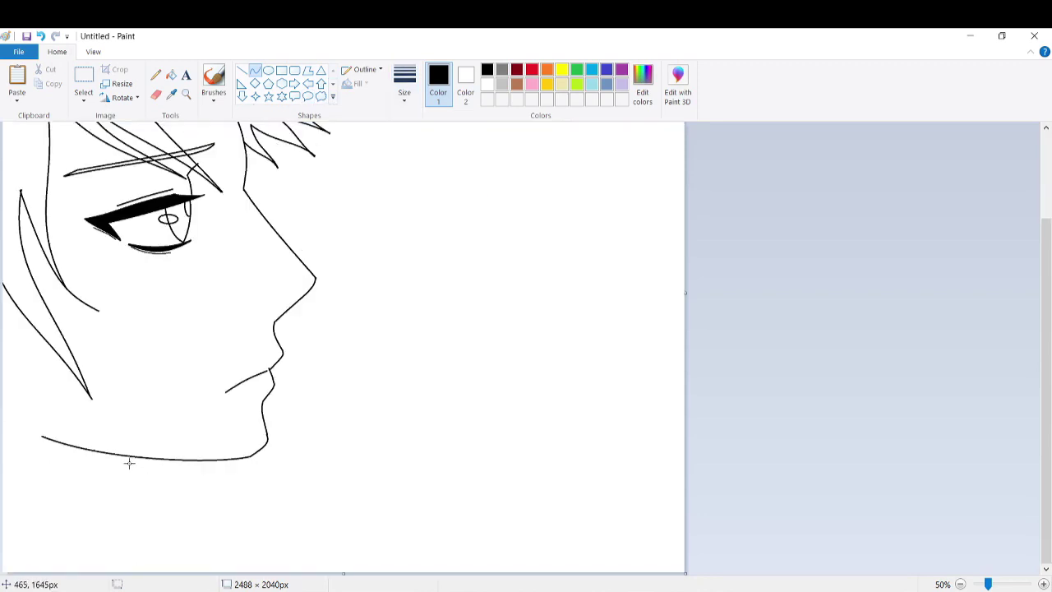
drag(90, 527, 31, 582)
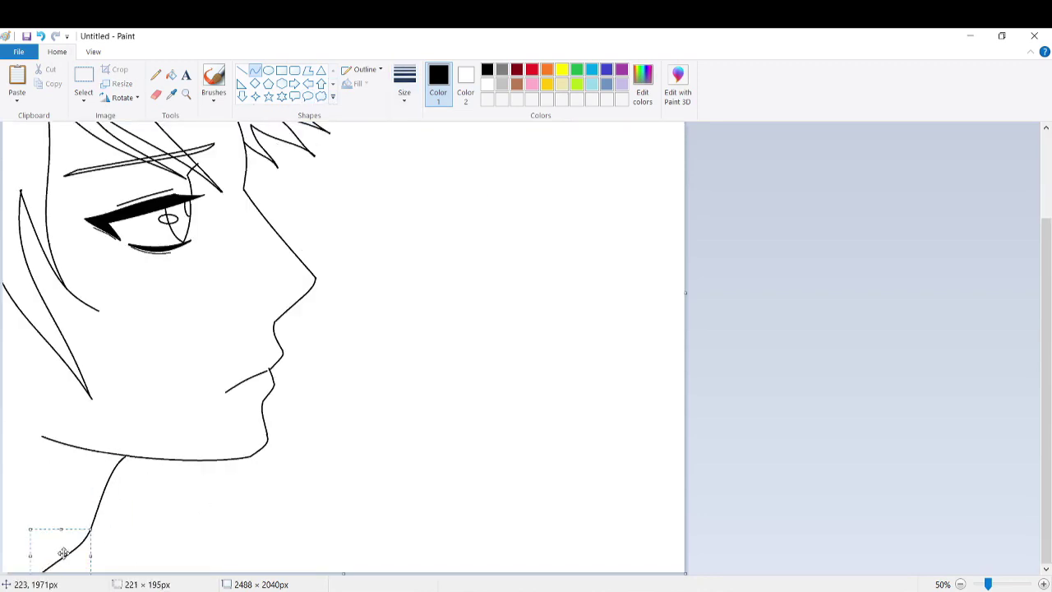
drag(199, 501, 141, 481)
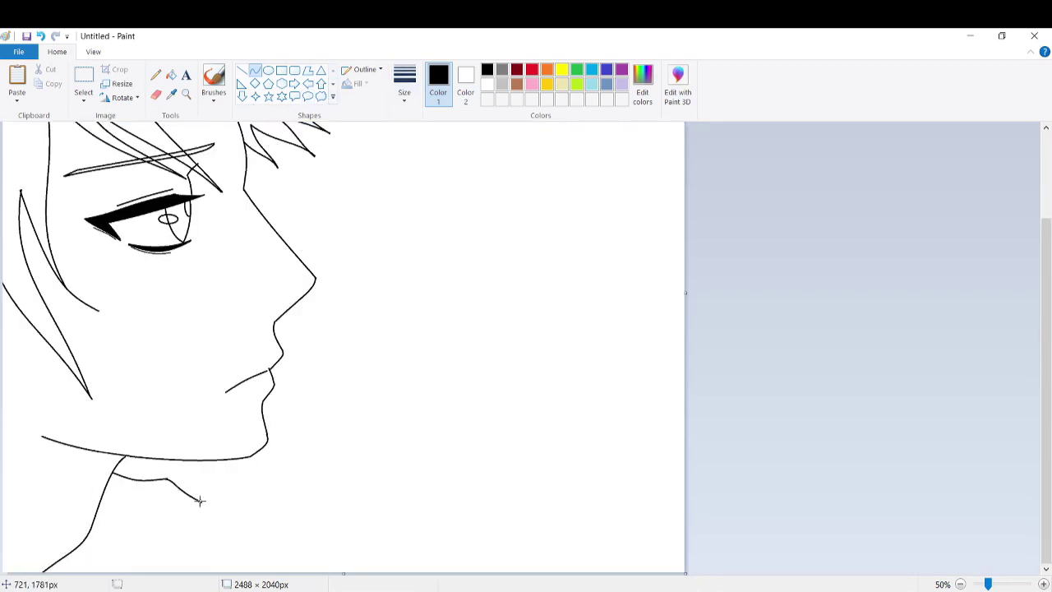
drag(199, 500, 382, 573)
click(359, 526)
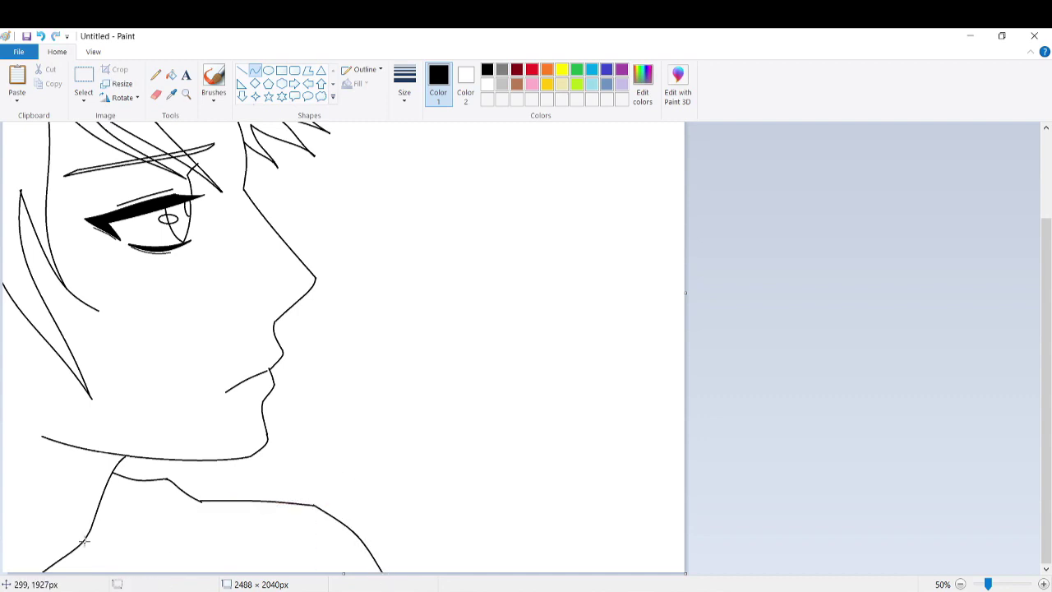
drag(86, 536, 90, 571)
Step: Draw a pointed shadow shape beneath the rear jawline down to the neck and fill it with black
scroll(305, 497, up, 1)
scroll(305, 498, down, 1)
drag(41, 437, 118, 456)
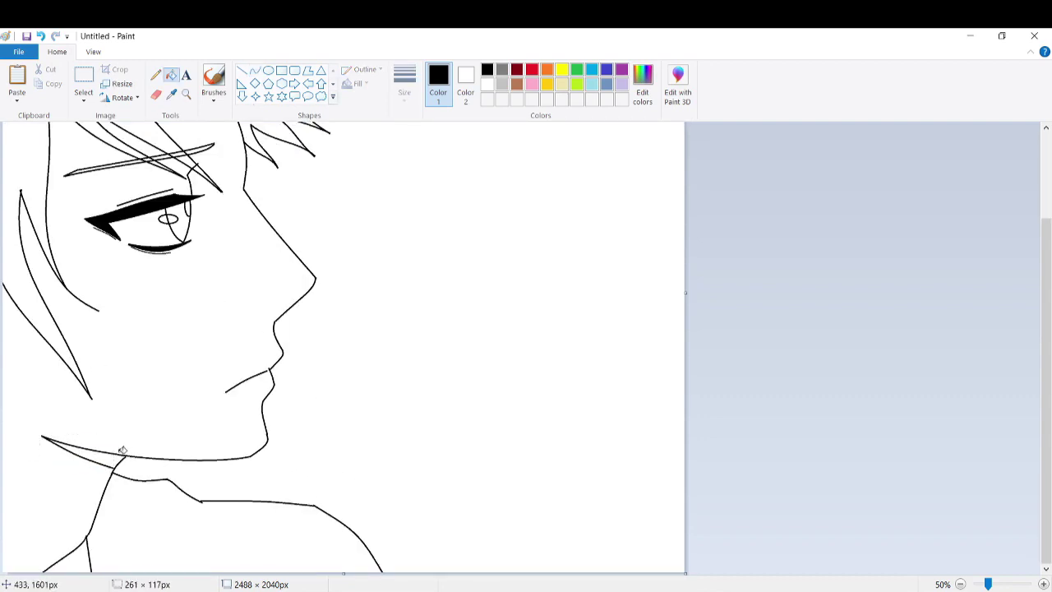
scroll(101, 345, up, 2)
scroll(100, 345, down, 2)
ctrl+scroll(100, 345, up, 1)
ctrl+scroll(82, 352, down, 1)
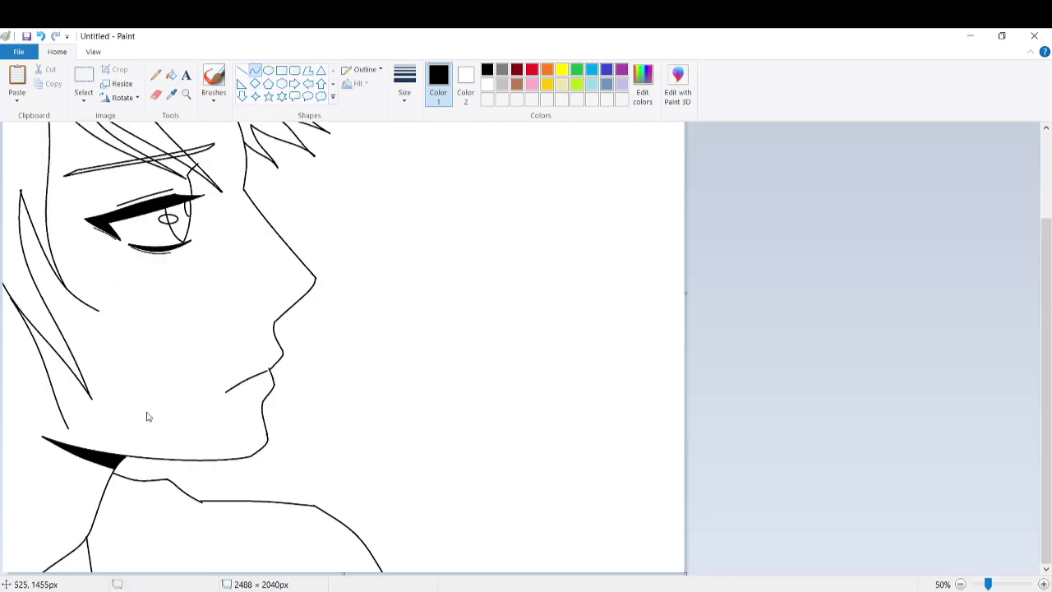
Step: Add pointed hair strands behind the jaw, another fringe lock over the forehead, and a short nostril curve
drag(6, 349, 57, 489)
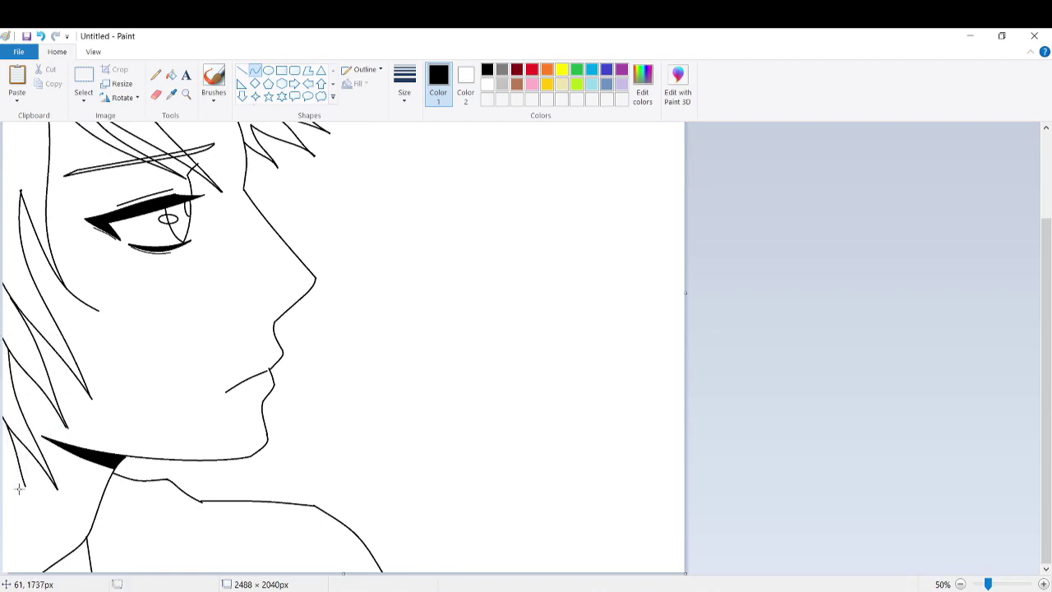
scroll(353, 288, up, 2)
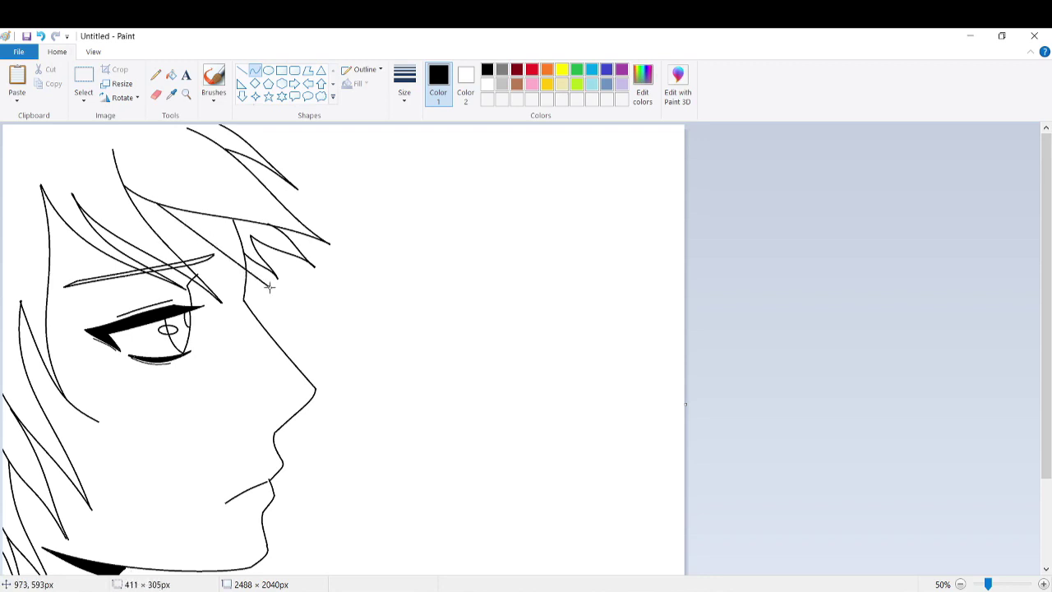
scroll(453, 300, down, 2)
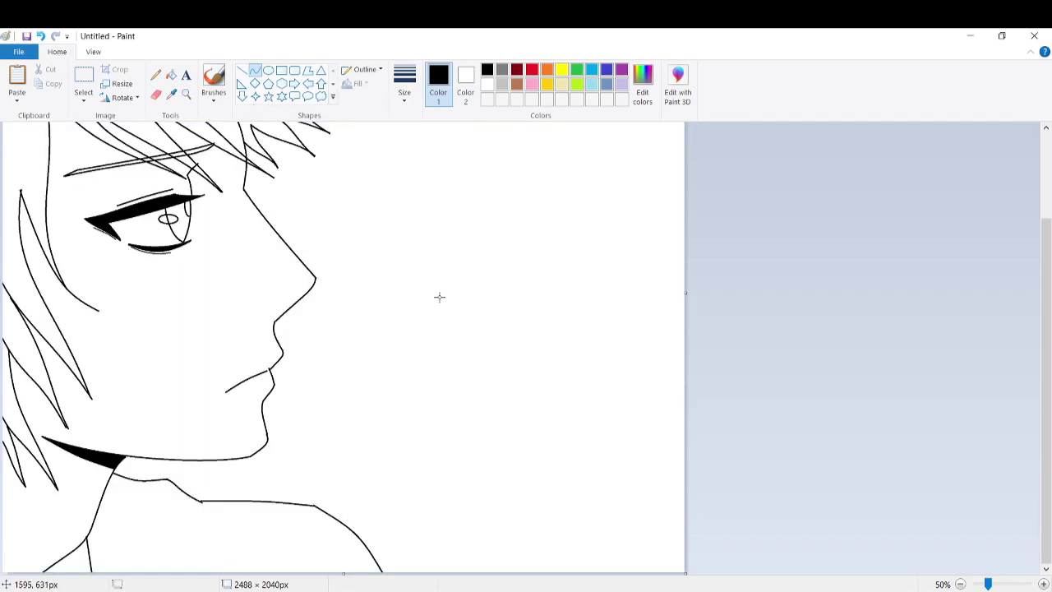
scroll(395, 306, up, 2)
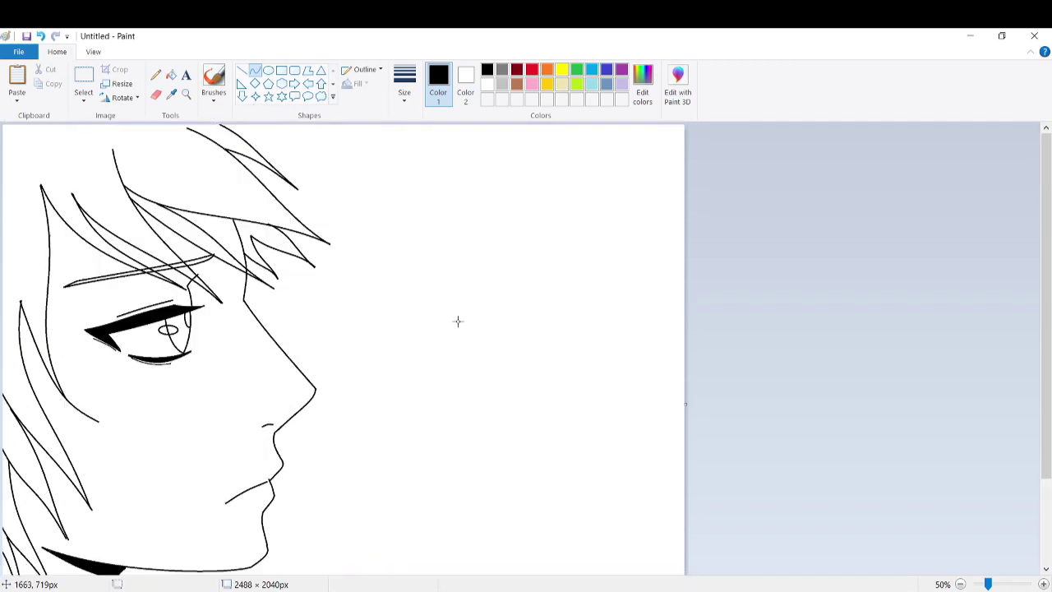
Step: Redraw the gap at the bridge of the nose as a smoother curve joining forehead and nose
scroll(458, 320, up, 1)
scroll(460, 321, down, 2)
click(254, 70)
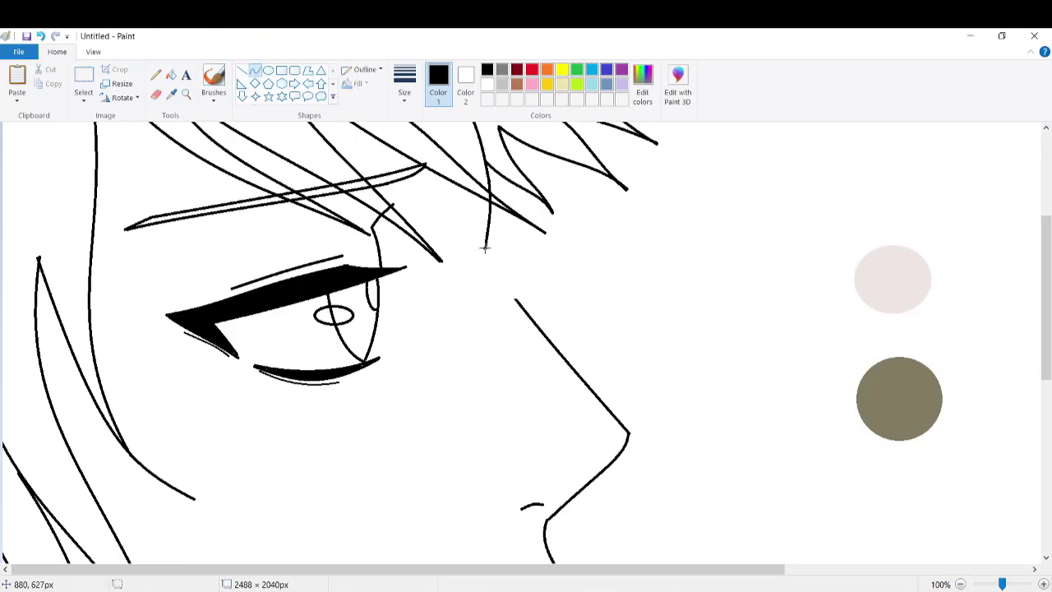
Step: Fill the face and neck with the pale pink sampled from the skin-tone swatch
scroll(615, 279, down, 1)
click(171, 94)
click(446, 200)
click(170, 75)
click(206, 370)
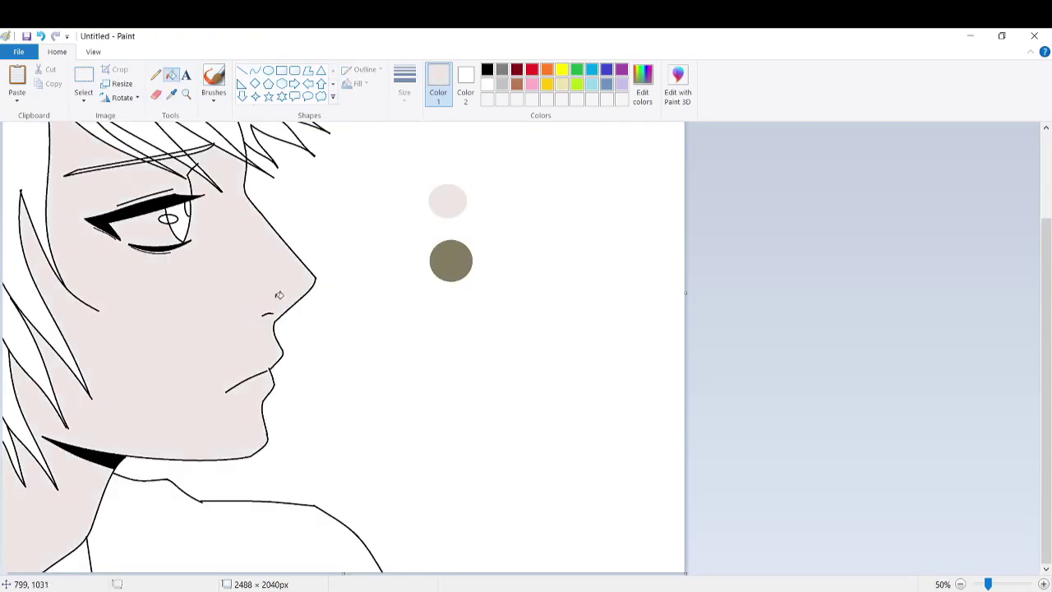
scroll(328, 329, up, 2)
click(171, 95)
click(450, 371)
click(171, 94)
click(447, 311)
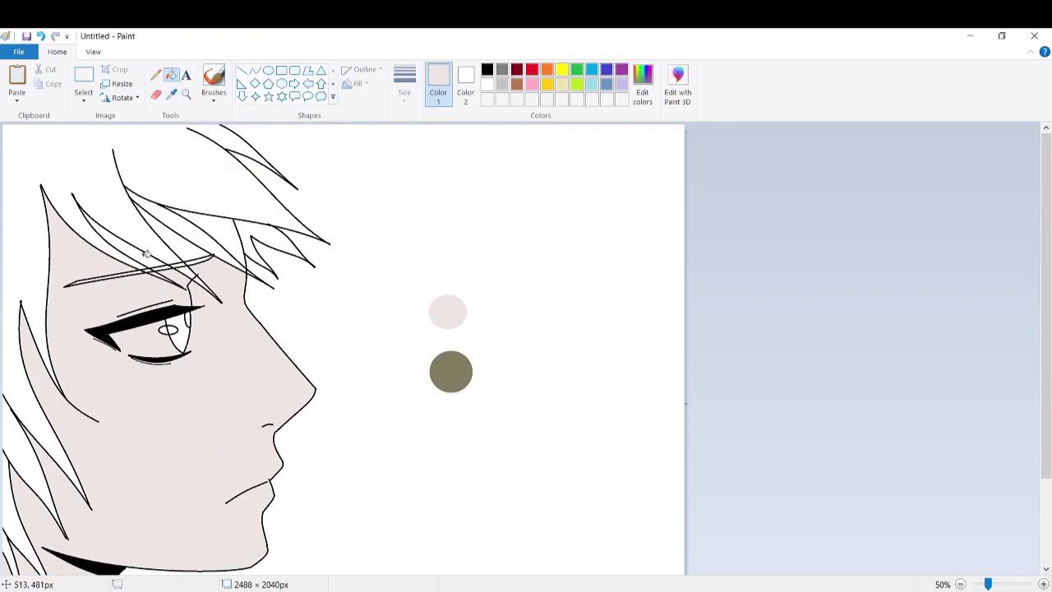
Step: Sample the pale pink skin swatch and define a darker dusty pink from it as the drawing colour
scroll(329, 329, down, 2)
click(171, 94)
click(447, 202)
click(643, 86)
click(391, 406)
Step: Draw a short dusty-pink curve below the mouth line to mark the lower lip
click(255, 70)
scroll(488, 347, up, 1)
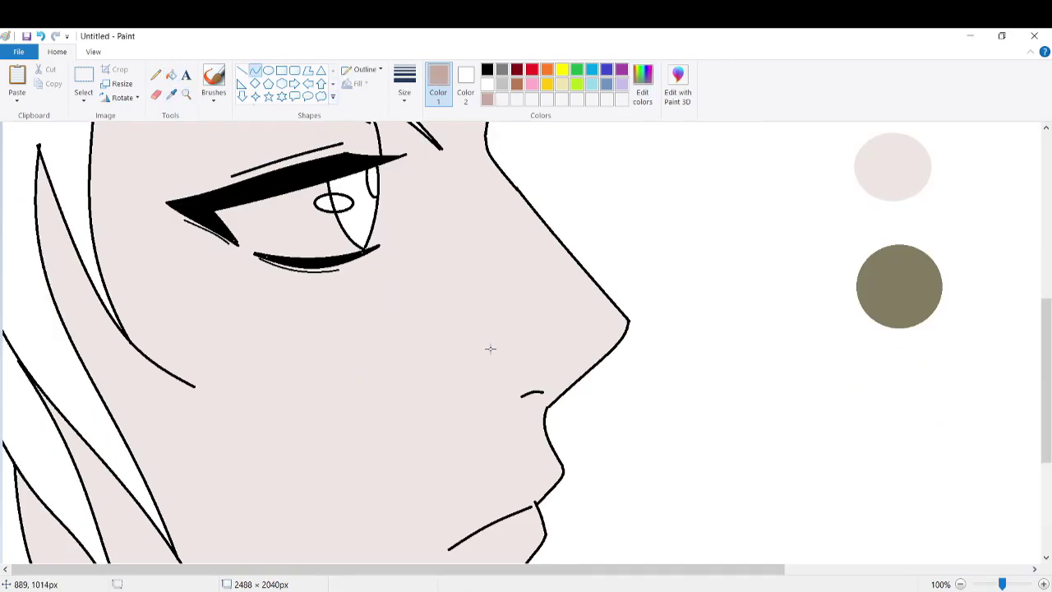
scroll(488, 348, down, 2)
drag(525, 451, 486, 474)
scroll(454, 266, up, 4)
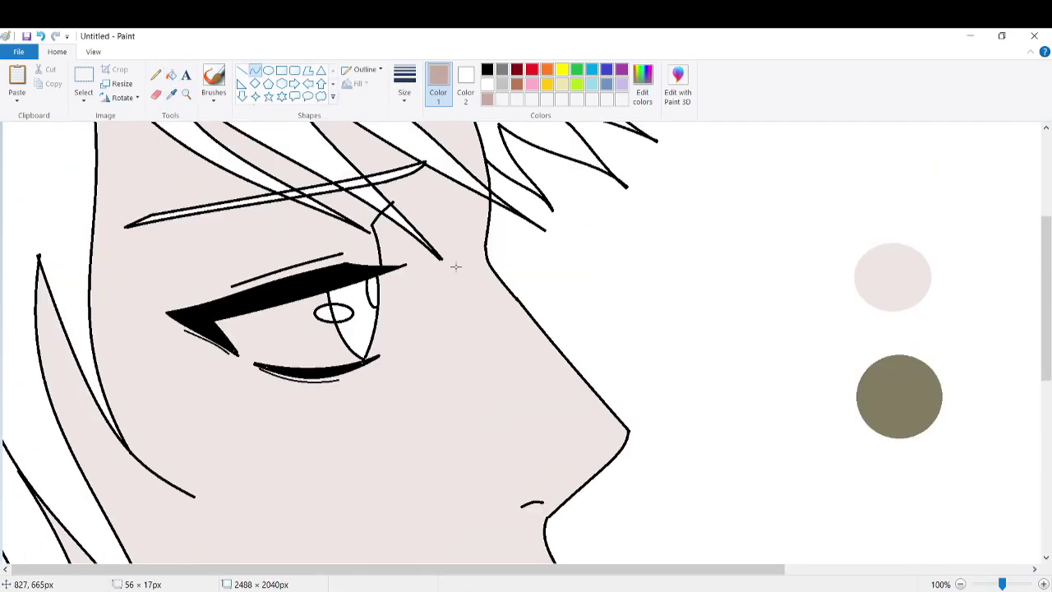
Step: Fill the forehead gaps between the fringe strands with the dusty-pink shadow colour
scroll(454, 265, down, 1)
scroll(454, 265, up, 1)
click(169, 76)
click(436, 222)
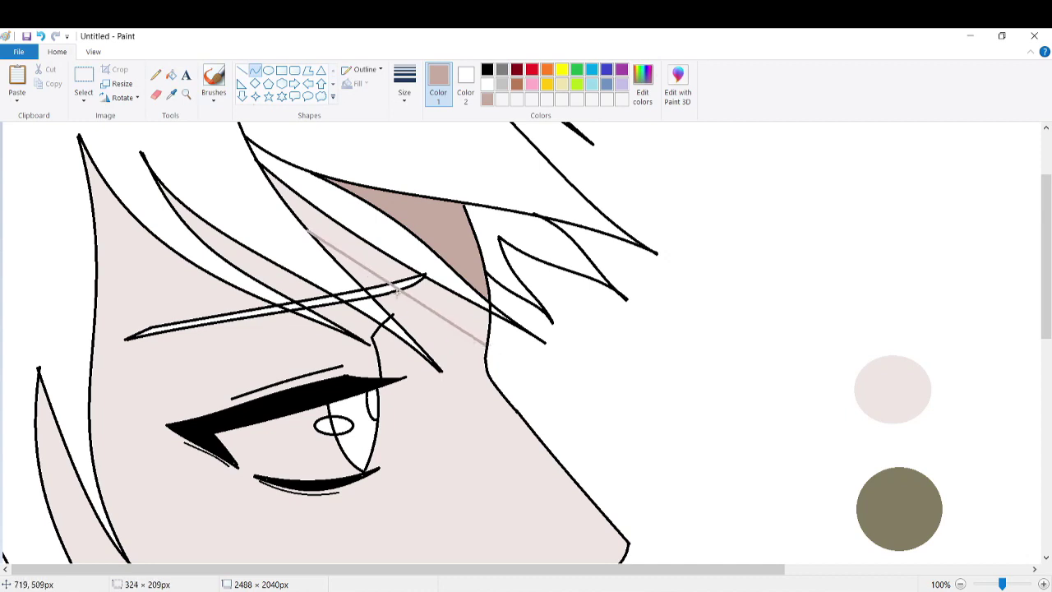
click(460, 312)
click(246, 255)
Step: Draw dusty-pink shadow curves beneath the fringe tips above the eye and along the hairline at the temple
click(255, 72)
drag(373, 343, 457, 417)
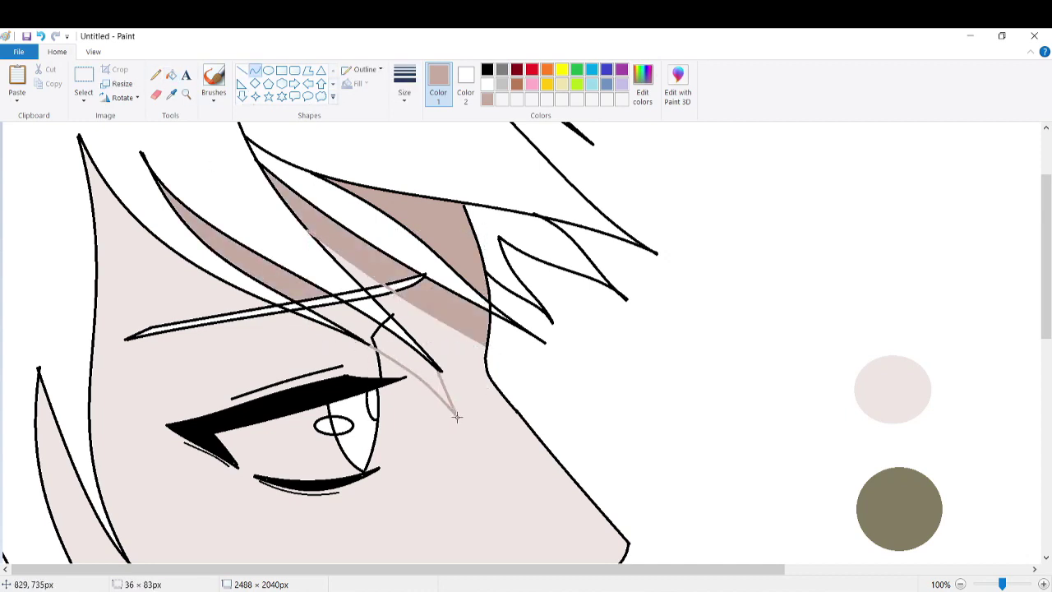
drag(115, 215, 436, 392)
click(436, 392)
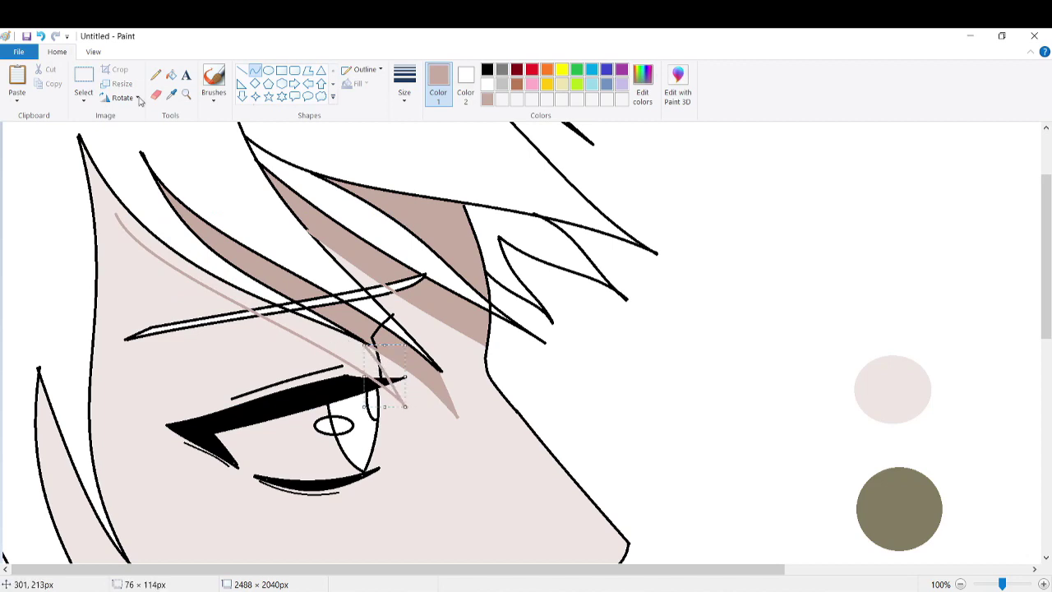
drag(120, 212, 93, 401)
scroll(92, 401, down, 3)
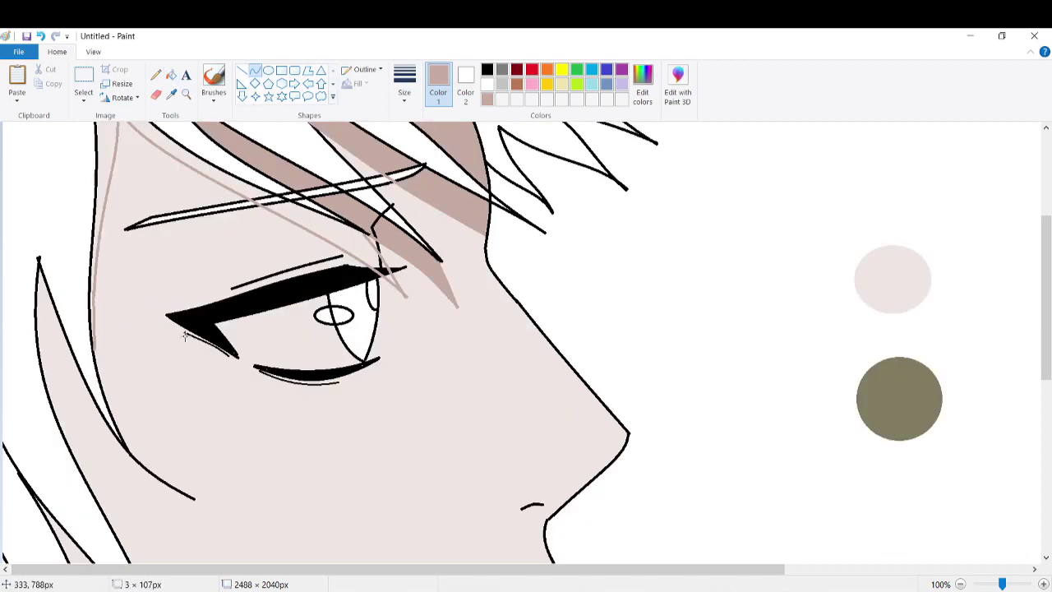
scroll(92, 289, up, 3)
Step: Outline dusty-pink shadows around the side lock that falls over the cheek
scroll(93, 289, down, 3)
scroll(82, 289, down, 3)
drag(43, 221, 148, 392)
drag(62, 291, 98, 345)
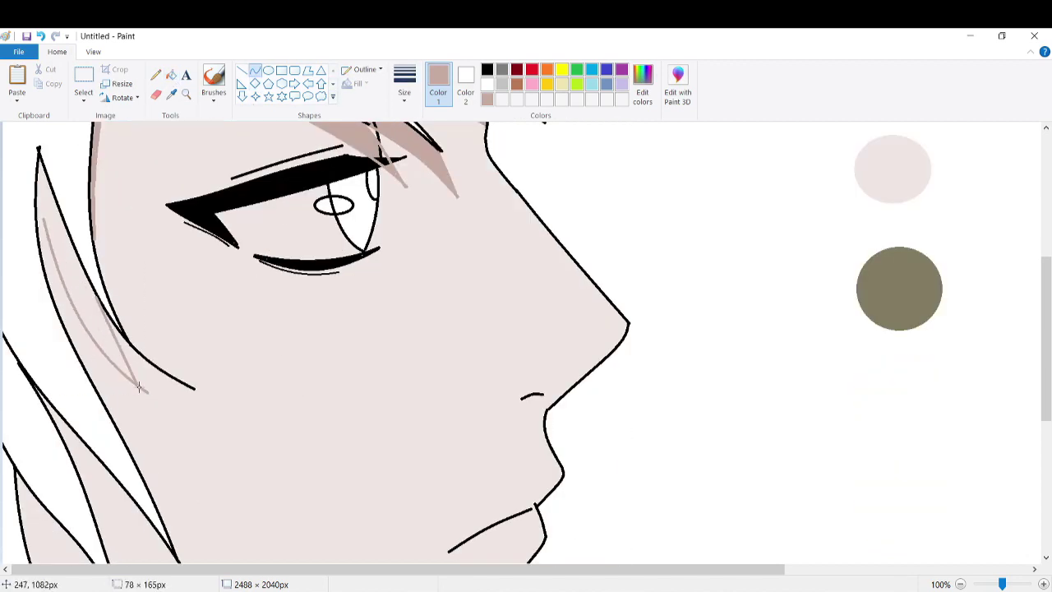
scroll(99, 345, down, 3)
scroll(98, 345, up, 3)
drag(97, 297, 123, 440)
scroll(172, 443, down, 3)
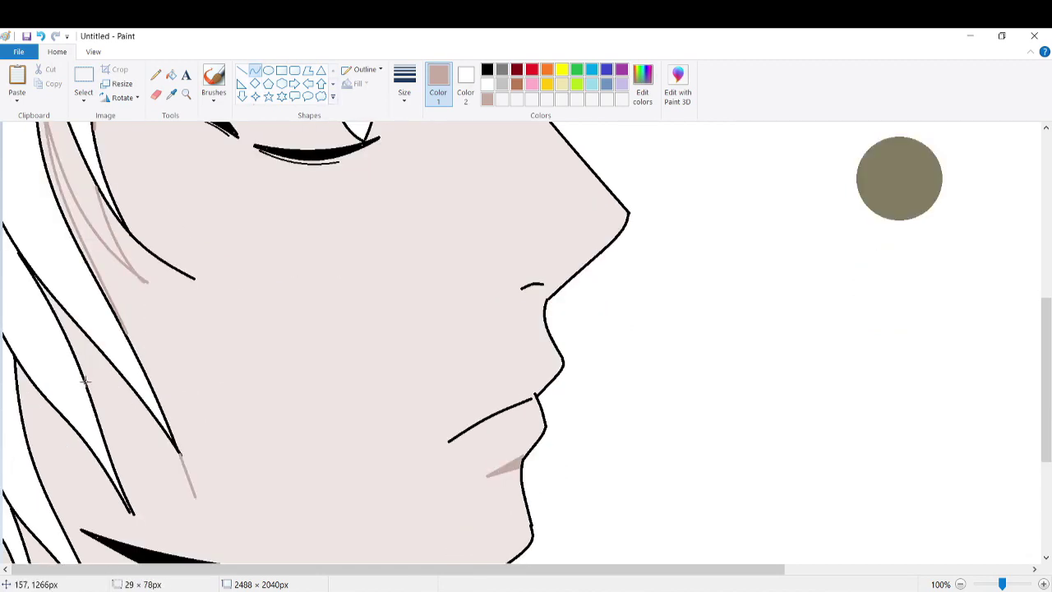
Step: Outline dusty-pink shadows beneath the lower hair strands along the jaw and neck
drag(85, 380, 76, 345)
scroll(76, 345, down, 3)
drag(80, 247, 254, 329)
drag(29, 297, 131, 423)
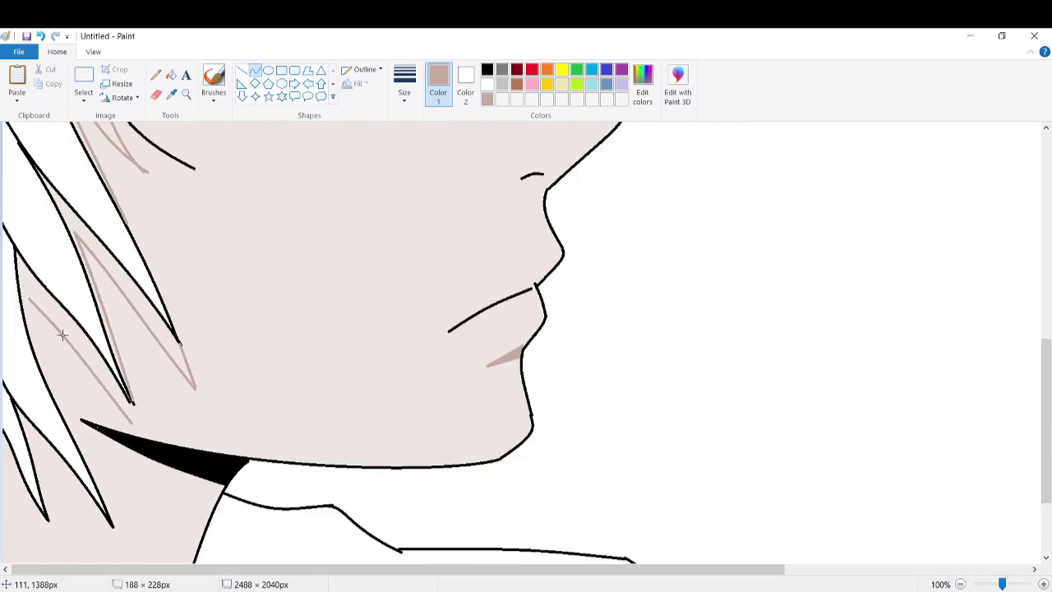
drag(62, 334, 129, 423)
scroll(115, 370, down, 3)
mouse_move(104, 373)
mouse_down()
mouse_move(117, 441)
mouse_move(45, 320)
mouse_move(56, 405)
mouse_up()
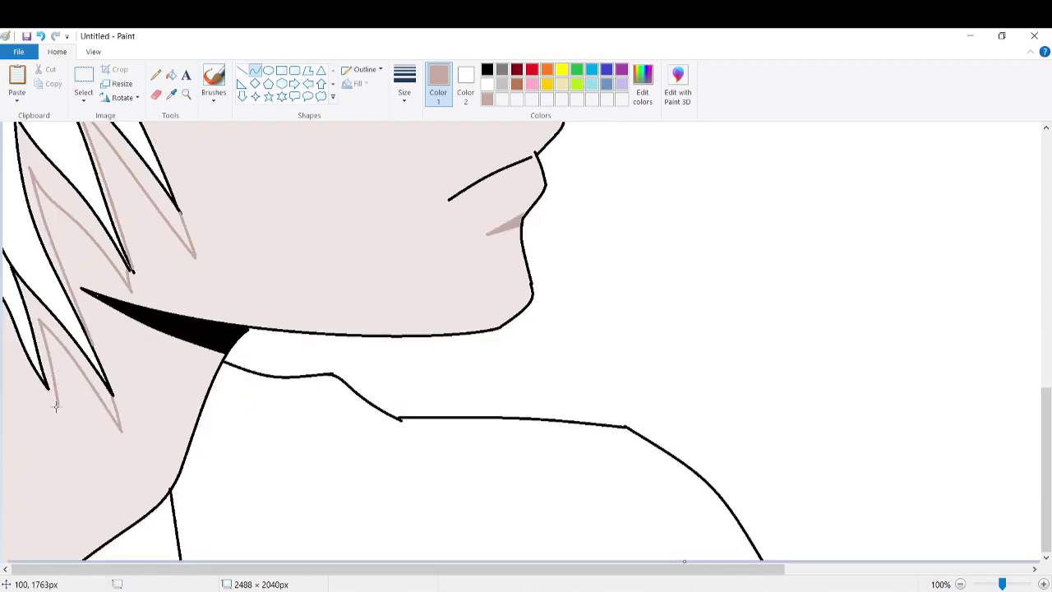
Step: Fill the outlined hair shadows on the temple, cheek, jaw and neck with dusty pink
click(171, 74)
click(25, 361)
click(82, 386)
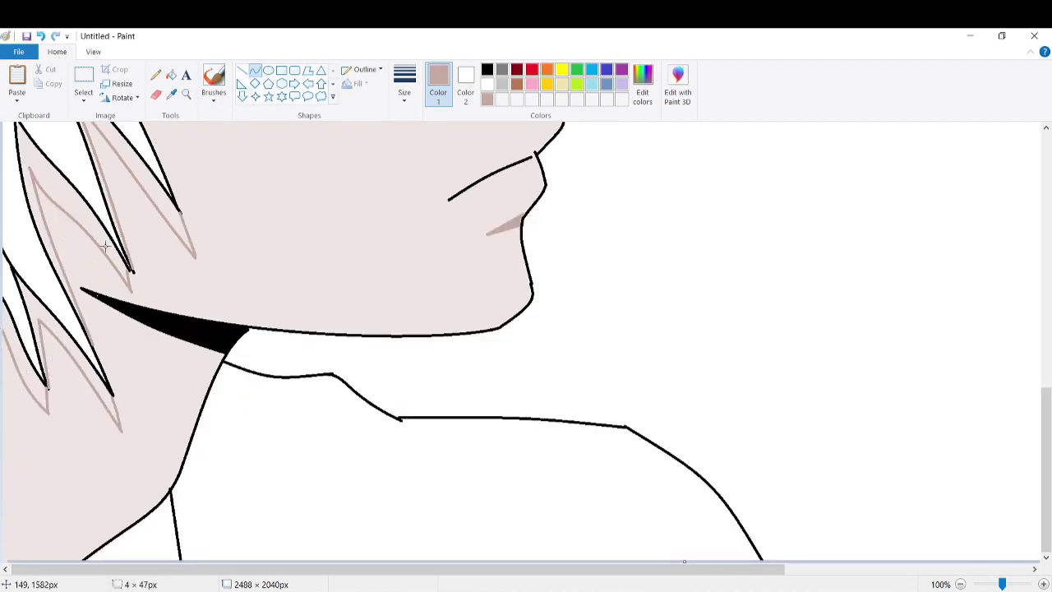
scroll(76, 345, up, 3)
scroll(75, 345, up, 5)
scroll(76, 345, down, 2)
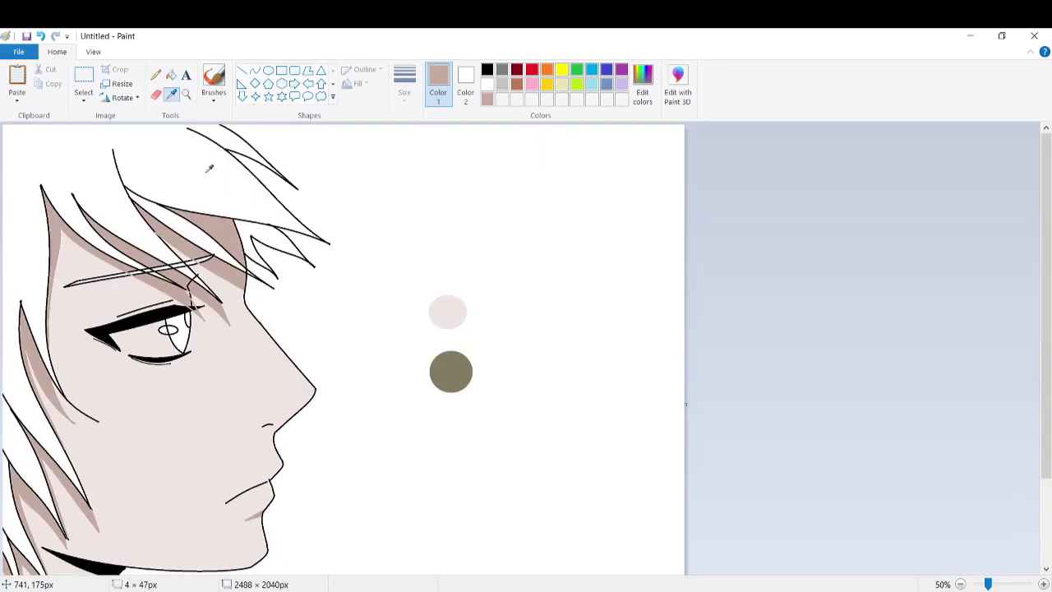
Step: Fill the hair strands and the eyebrow with black
click(486, 69)
key(ctrl+v)
click(171, 74)
click(196, 276)
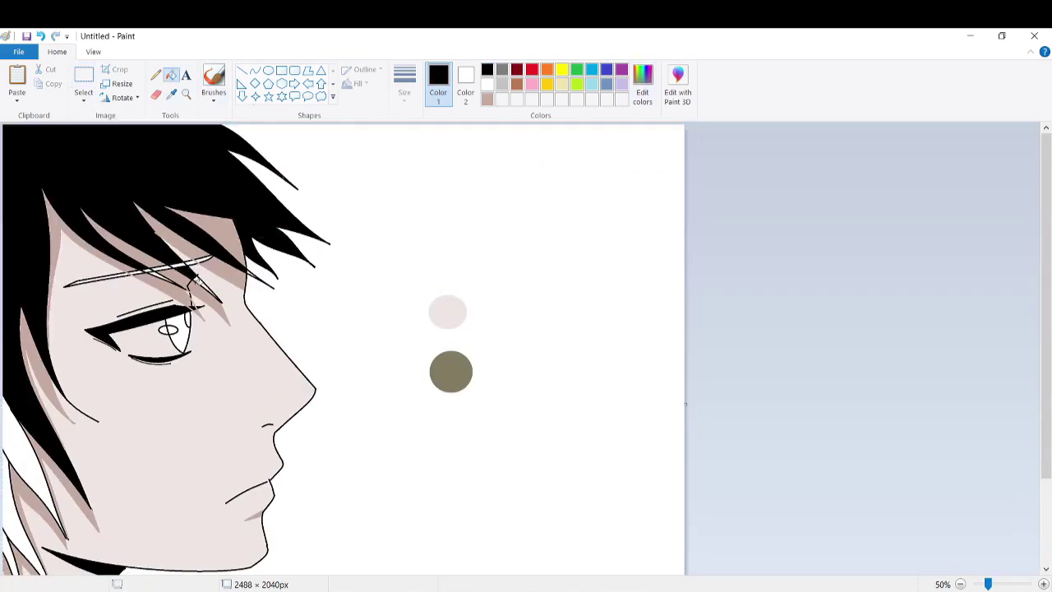
scroll(160, 272, down, 3)
scroll(202, 260, up, 3)
scroll(254, 415, up, 1)
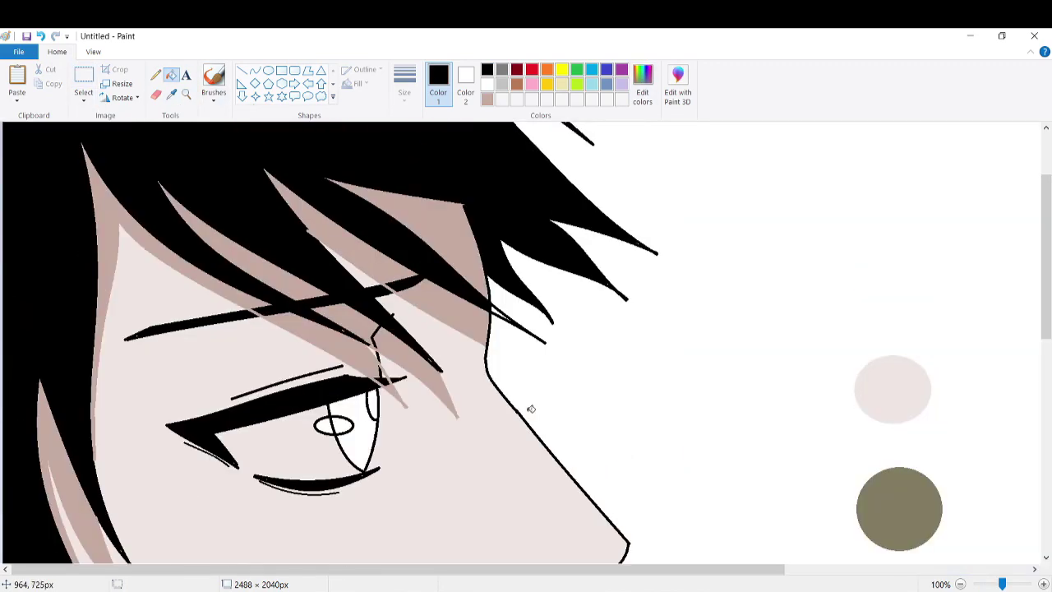
Step: Fill the leftover gaps in the eyebrow, the upper lash line and the fringe tip past the forehead with black
scroll(264, 324, up, 1)
scroll(180, 96, right, 3)
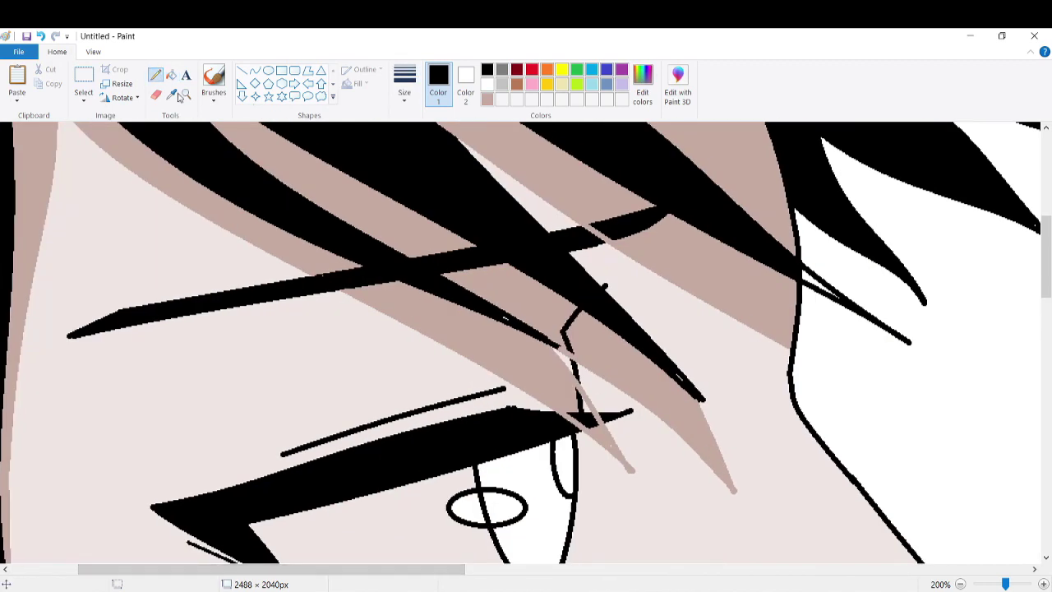
click(171, 74)
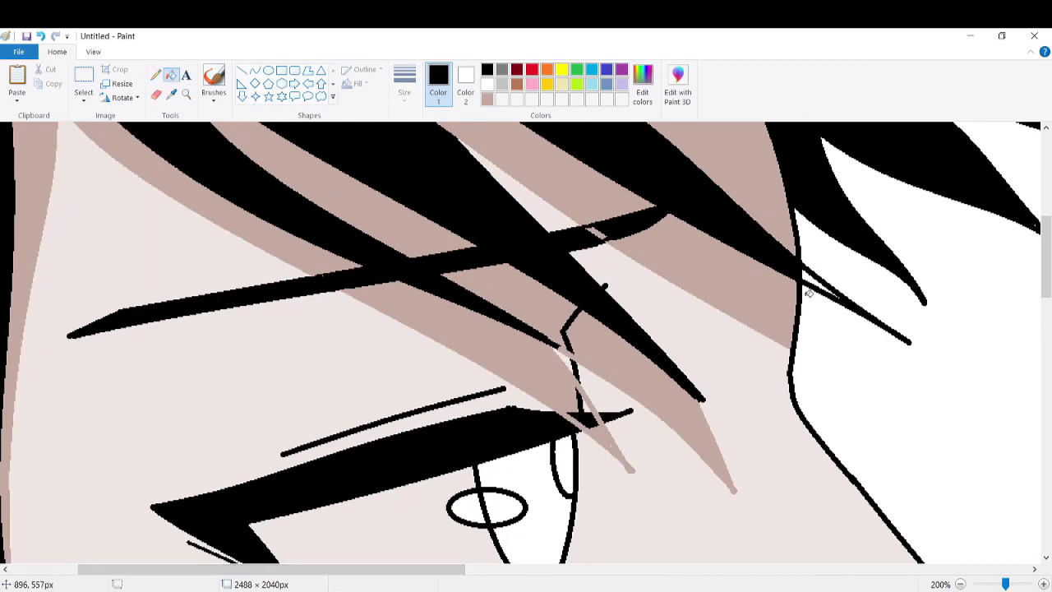
click(155, 74)
scroll(585, 282, down, 2)
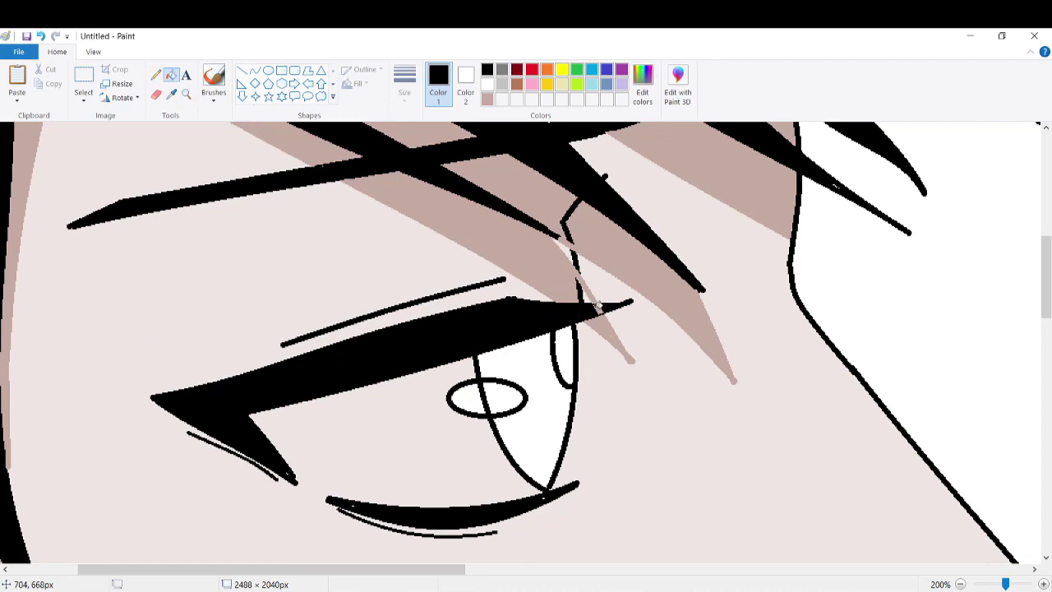
scroll(169, 78, right, 4)
Step: Redraw in black the broken line running from the fringe to the eye and touch up the eye's line art
click(171, 93)
click(255, 70)
drag(318, 228, 337, 285)
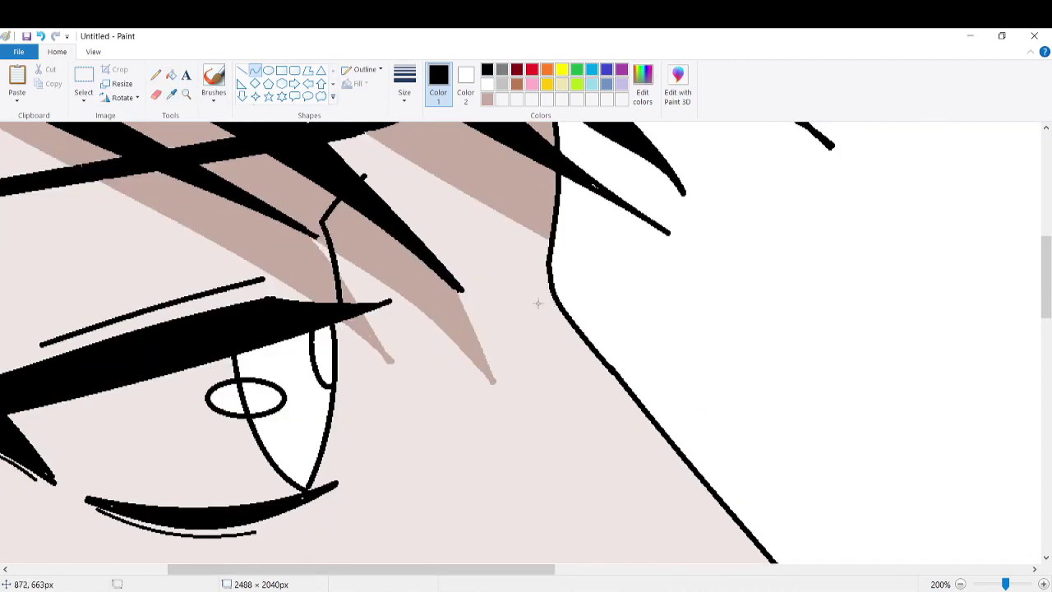
click(156, 74)
scroll(303, 382, down, 2)
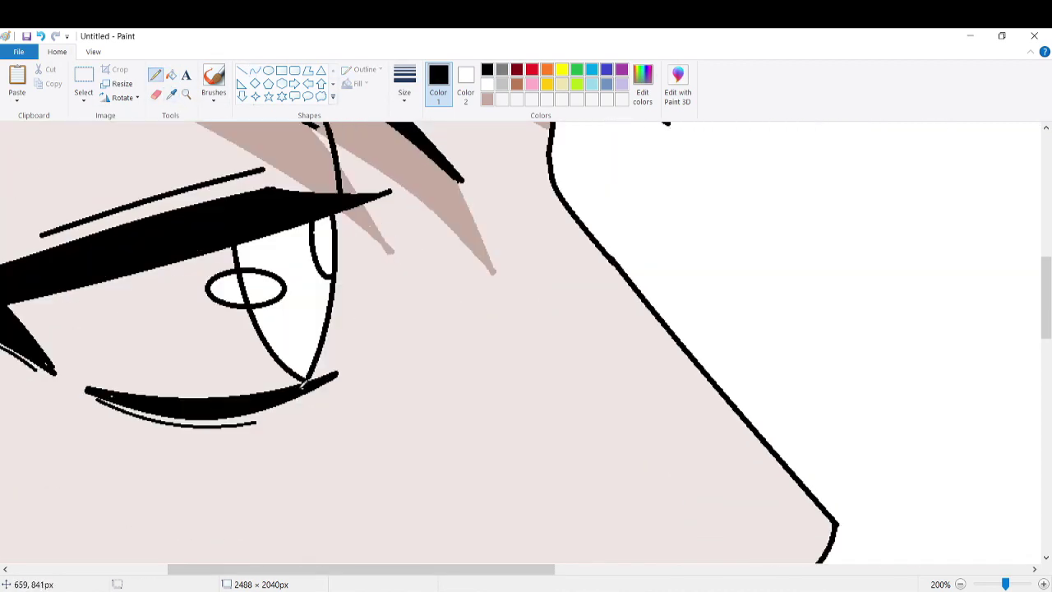
scroll(243, 320, down, 2)
Step: Add a pointed hair strand above the fringe tips at the front of the head and fill it with black
click(254, 70)
mouse_move(259, 125)
mouse_down()
mouse_move(340, 193)
mouse_move(290, 209)
mouse_move(266, 127)
mouse_move(235, 125)
mouse_move(254, 147)
mouse_up()
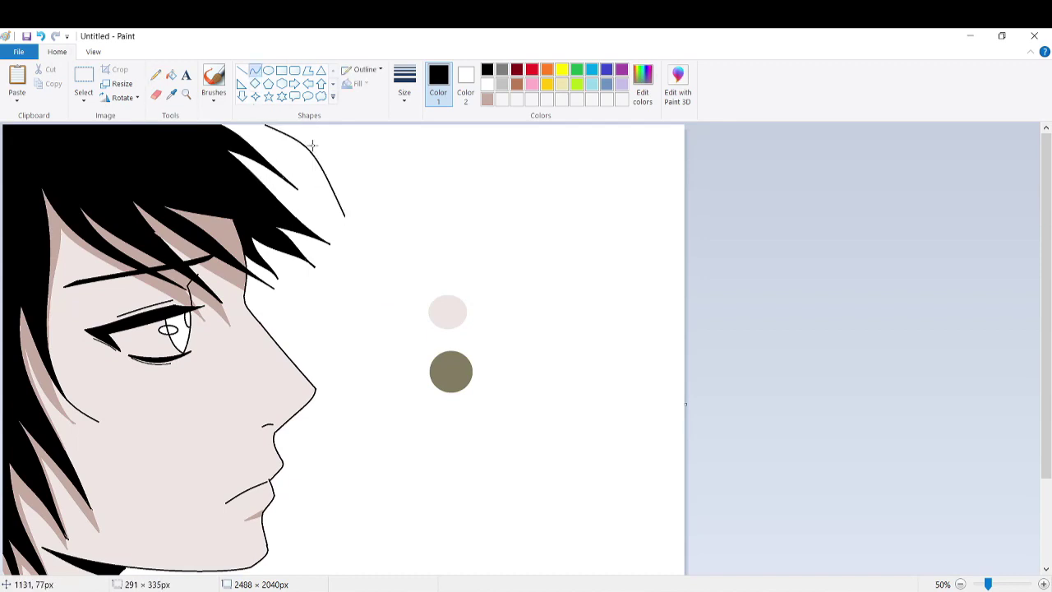
drag(271, 190, 332, 216)
click(171, 74)
click(289, 164)
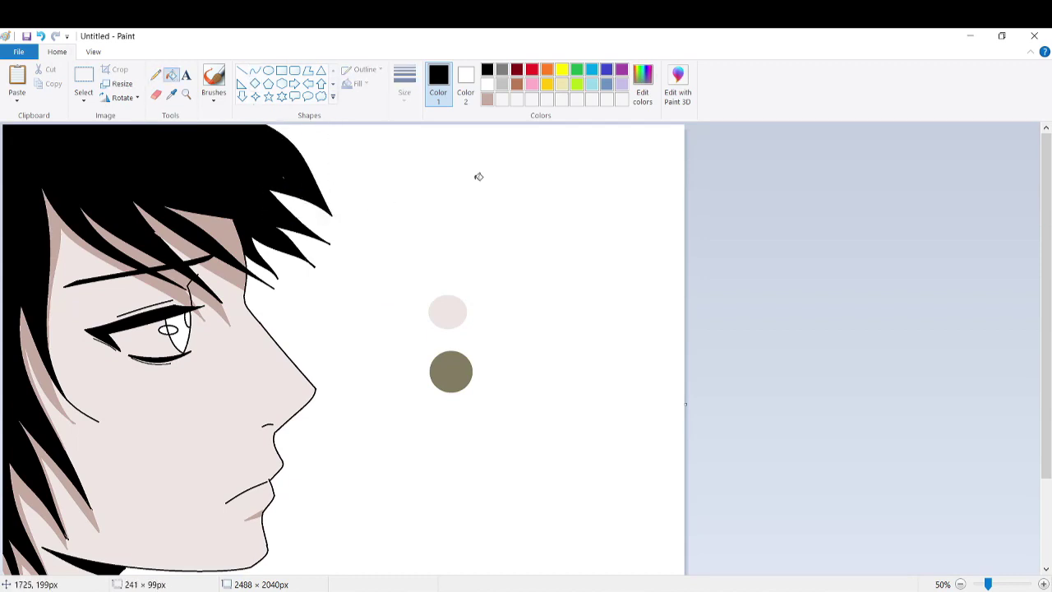
click(156, 74)
scroll(424, 238, up, 2)
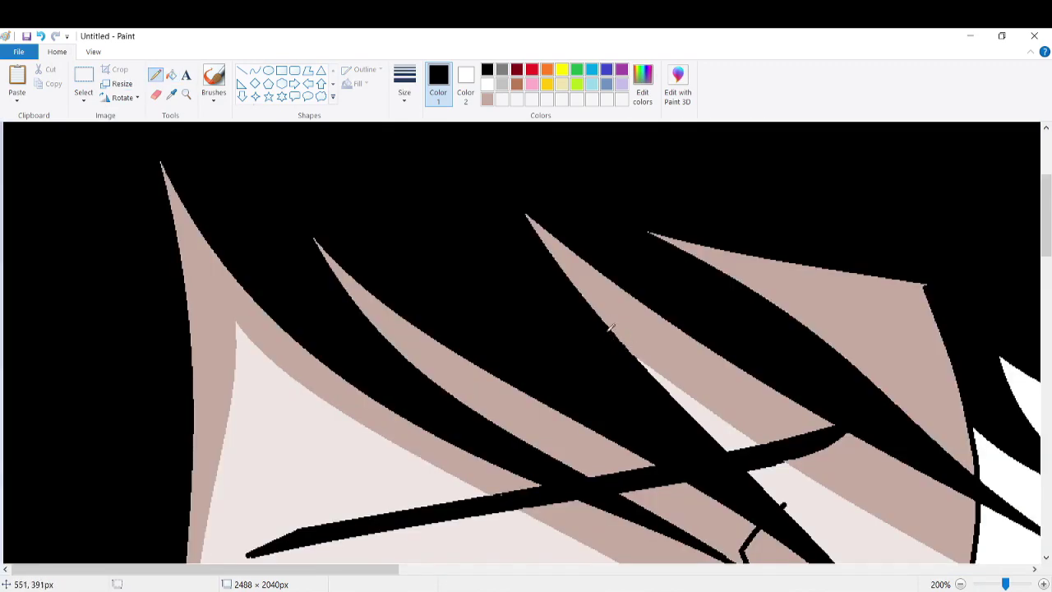
Step: Define a dark grey custom colour as the drawing colour for curves in the black hair
scroll(610, 328, down, 2)
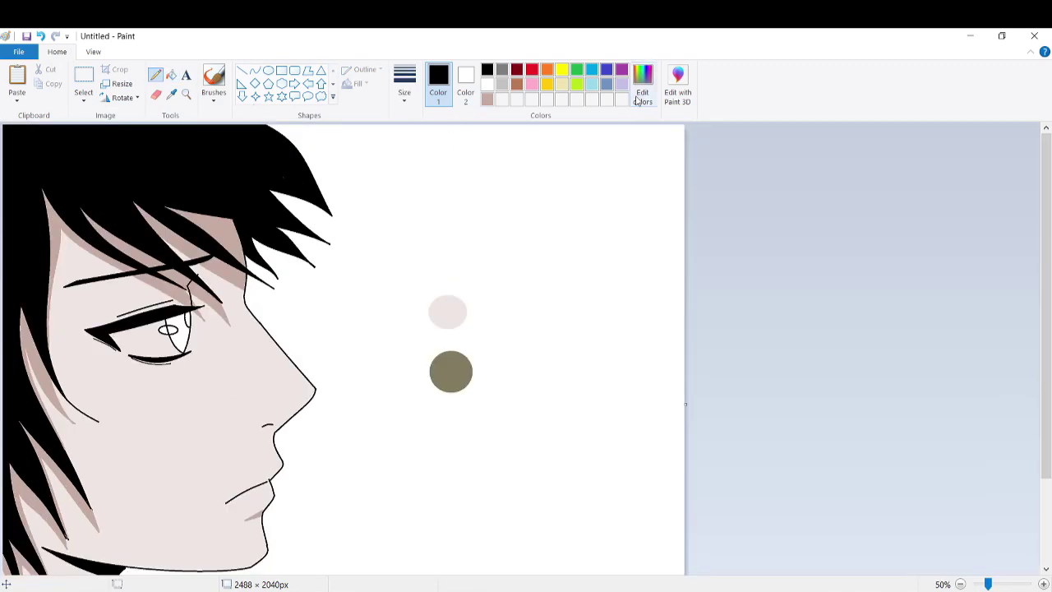
scroll(275, 169, up, 2)
scroll(567, 243, down, 2)
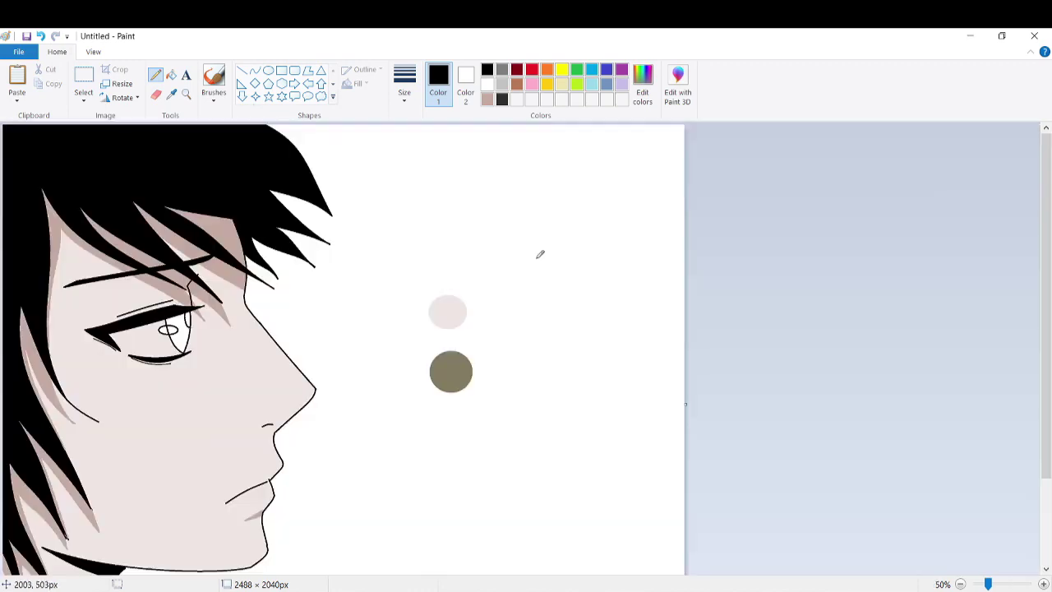
click(642, 82)
click(390, 406)
click(642, 82)
key(Return)
click(255, 69)
Step: Draw a curve in the side hair by the temple and recolour it with a newly defined darker charcoal grey
scroll(125, 335, down, 3)
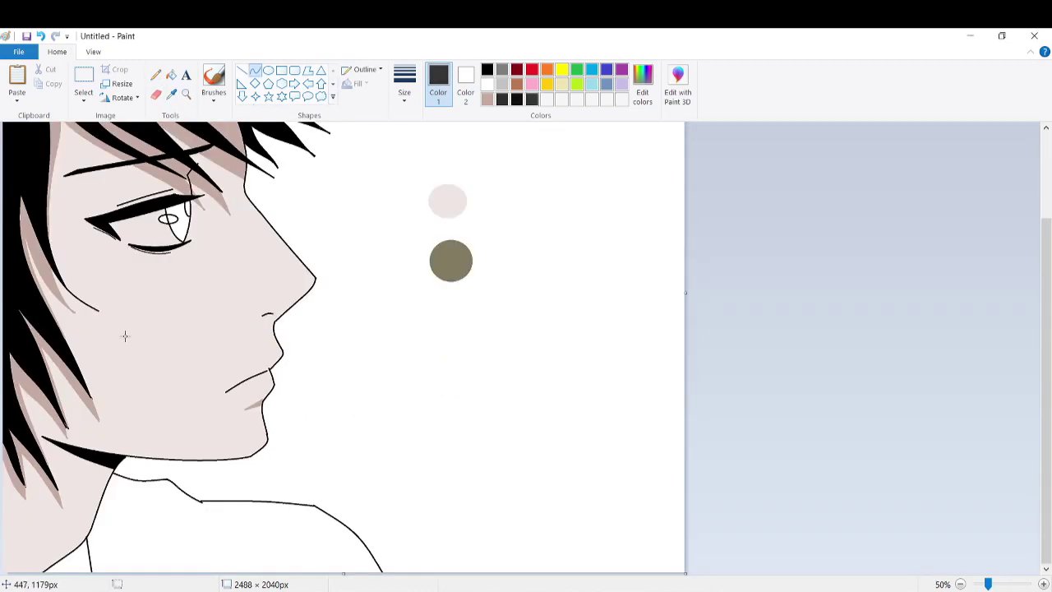
scroll(125, 335, up, 1)
scroll(35, 212, down, 1)
drag(28, 220, 41, 247)
scroll(41, 247, up, 1)
click(643, 82)
click(390, 406)
click(171, 74)
click(57, 214)
click(255, 69)
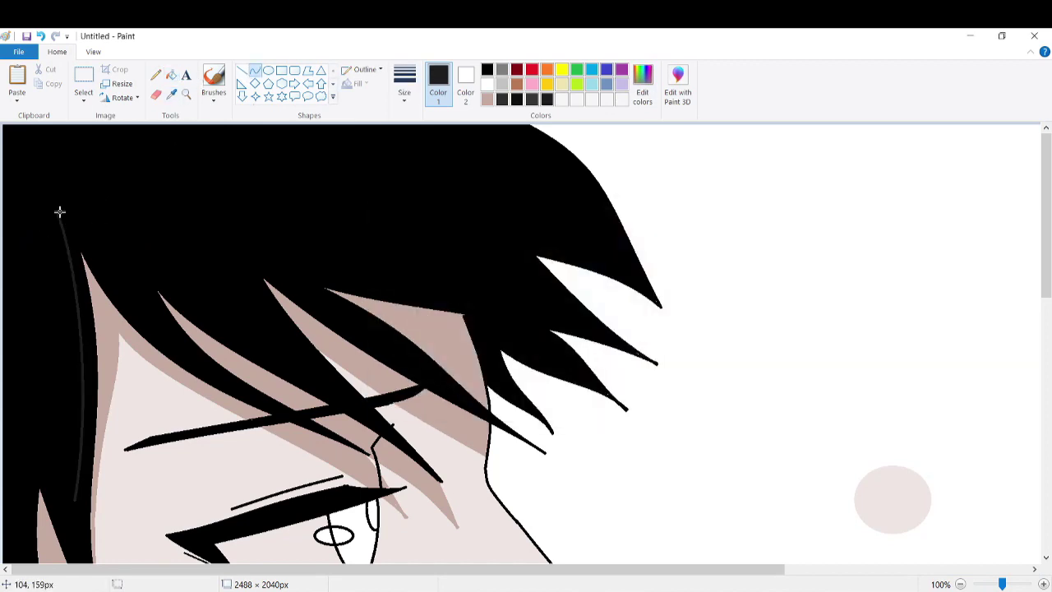
Step: Draw a charcoal-grey zigzag of curves across the fringe to outline its lighter strand ends
drag(59, 211, 151, 314)
drag(119, 237, 237, 316)
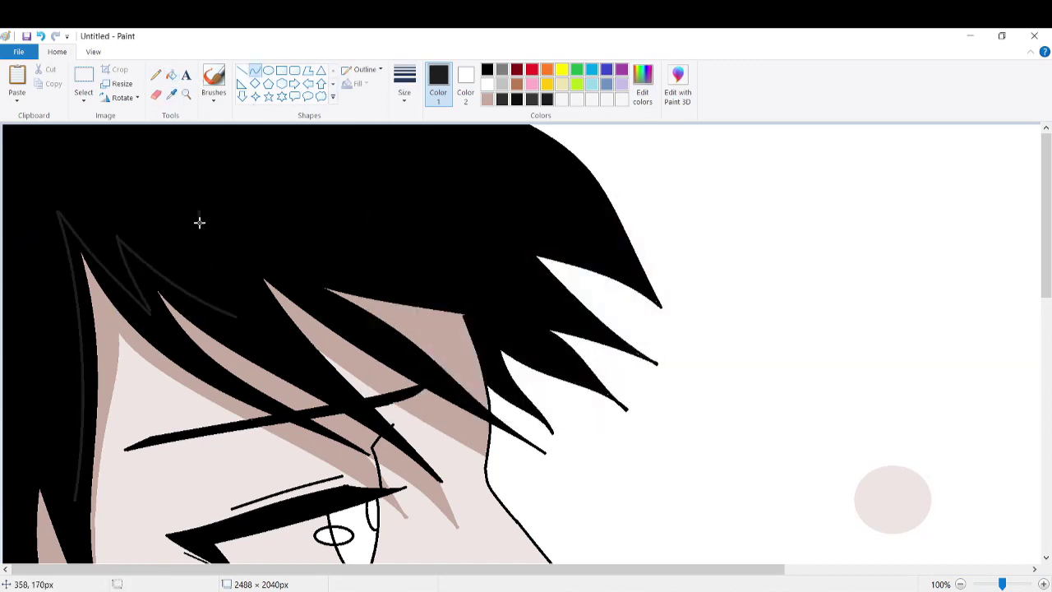
mouse_move(200, 211)
mouse_down()
mouse_move(312, 297)
mouse_move(273, 235)
mouse_move(427, 292)
mouse_move(388, 243)
mouse_move(541, 306)
mouse_move(491, 239)
mouse_move(613, 251)
mouse_up()
click(613, 253)
Step: Continue the charcoal-grey zigzag outline down the side locks beside the cheek and jaw
scroll(40, 310, down, 3)
drag(41, 310, 77, 390)
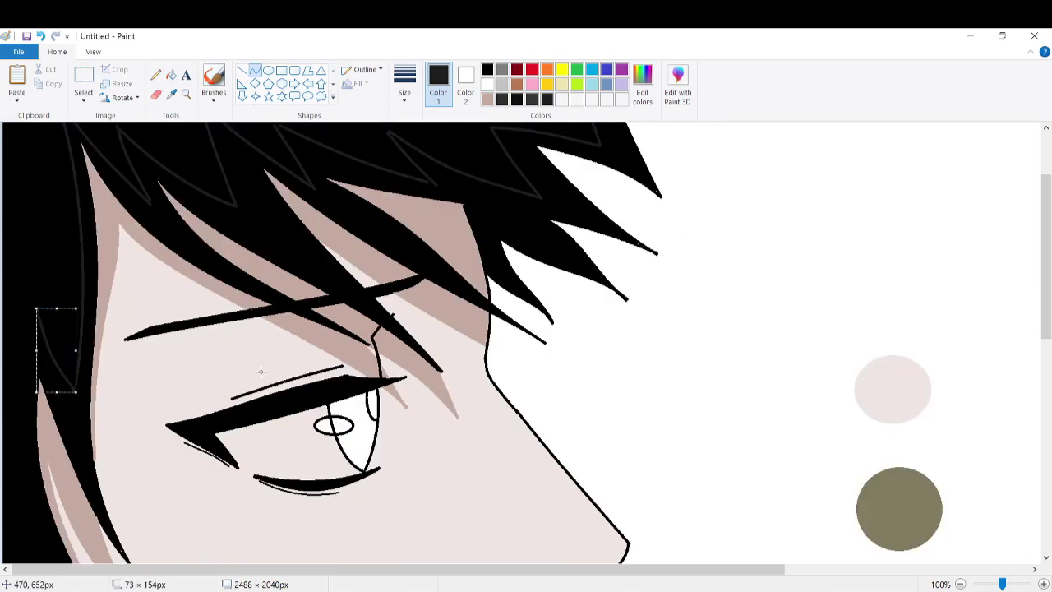
scroll(258, 369, down, 3)
drag(36, 198, 66, 443)
scroll(164, 429, down, 3)
scroll(40, 364, down, 3)
mouse_move(22, 244)
mouse_down()
mouse_move(80, 392)
mouse_move(28, 347)
mouse_move(19, 387)
mouse_move(11, 351)
mouse_up()
scroll(17, 312, down, 3)
Step: Fill the outlined strand ends, the eyebrow and the lashes with charcoal grey
scroll(247, 345, up, 15)
click(156, 73)
ctrl+scroll(816, 424, up, 1)
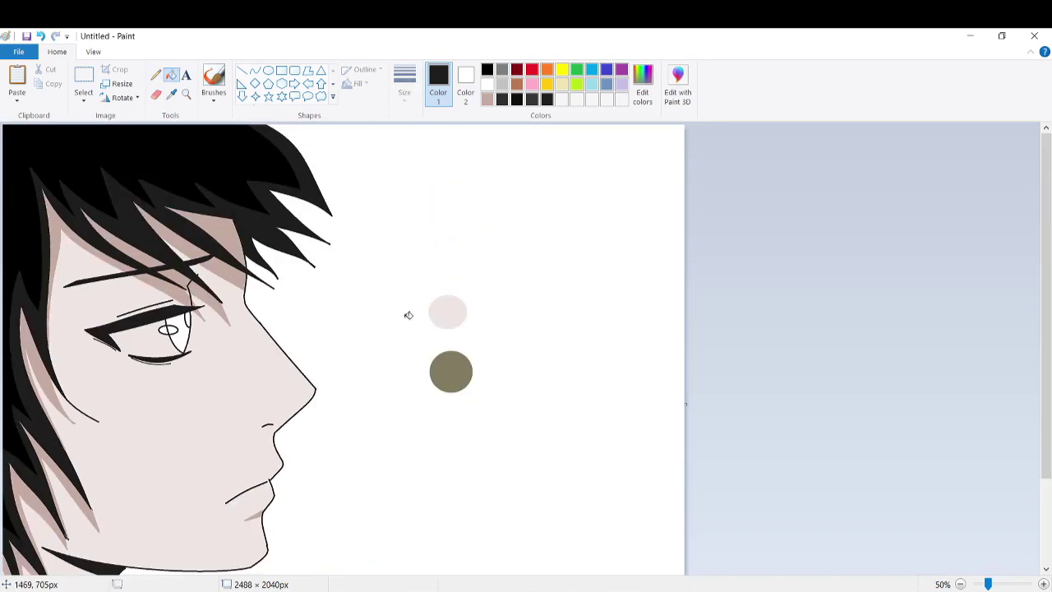
click(209, 270)
Step: Fill the small open area at the base of the neck with dusty pink
ctrl+scroll(238, 341, up, 1)
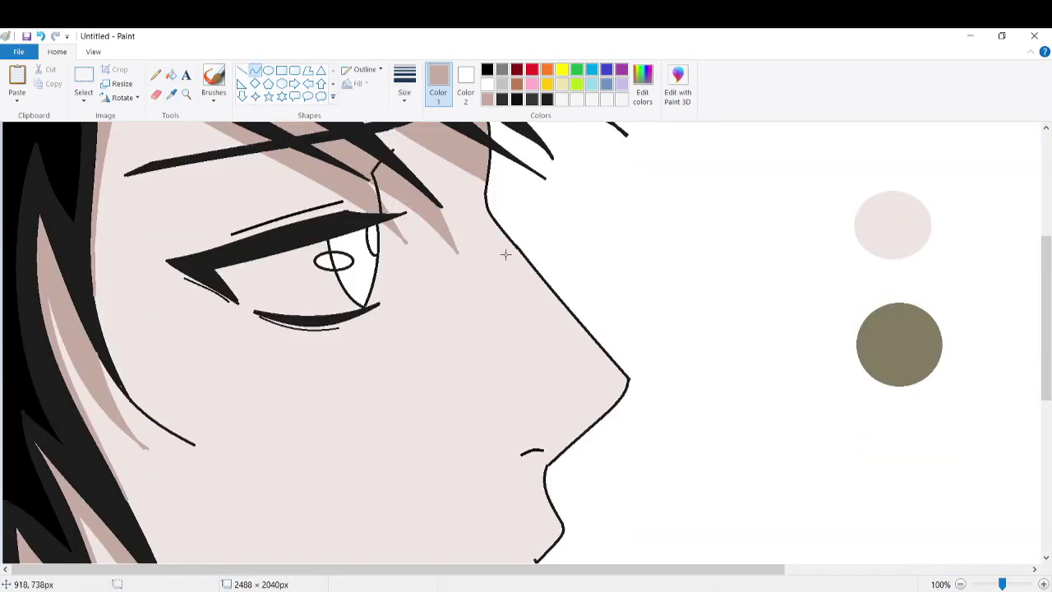
ctrl+scroll(505, 254, down, 1)
scroll(378, 360, down, 2)
scroll(169, 218, up, 2)
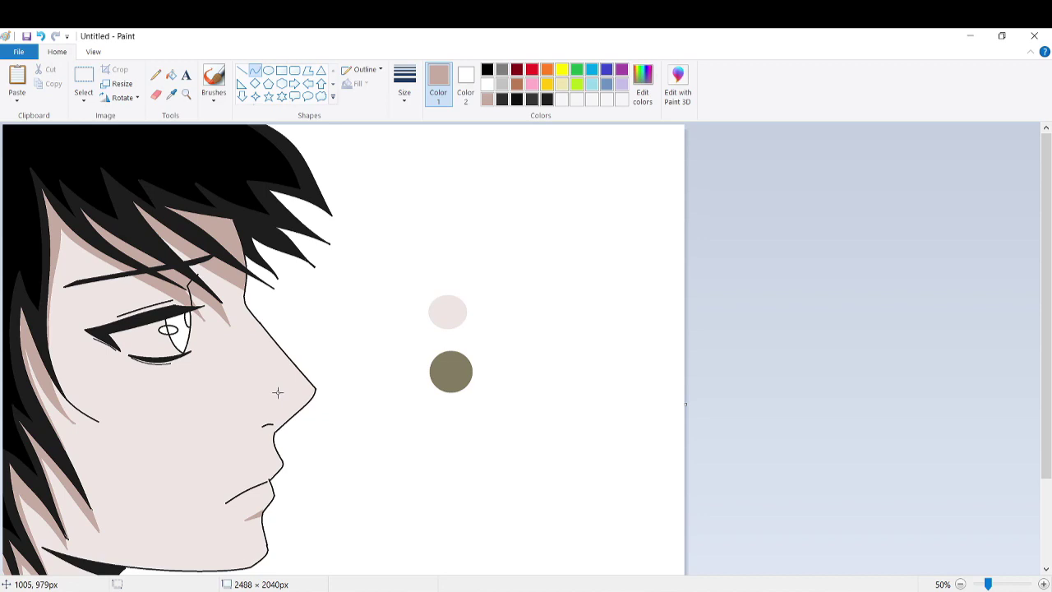
scroll(278, 393, down, 2)
Step: Define a dark grey custom colour from the near-black swatch and fill the shirt's shoulder with it
click(171, 94)
click(516, 101)
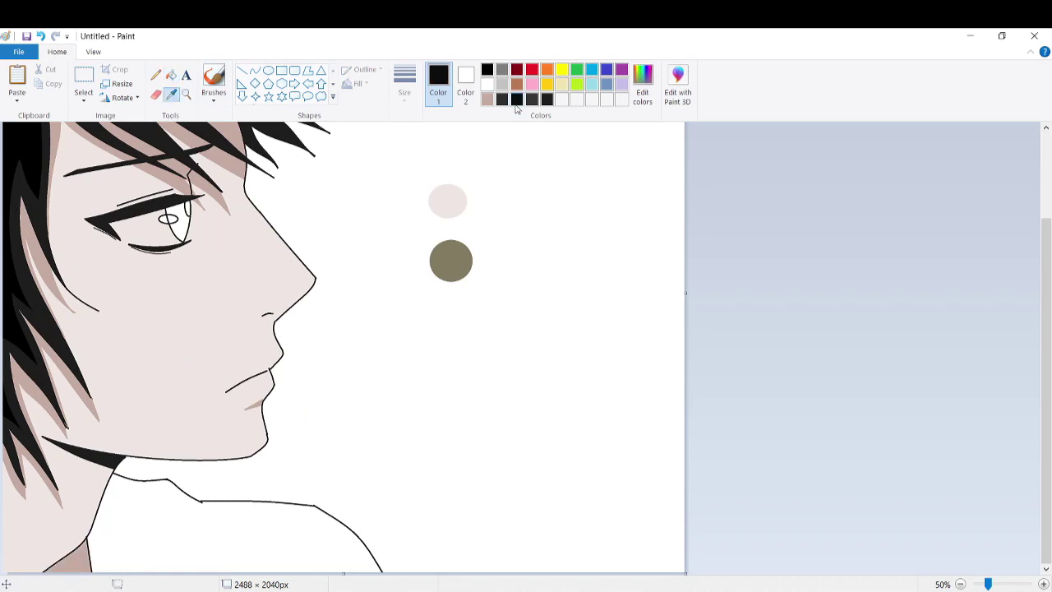
click(642, 86)
click(392, 411)
scroll(433, 440, up, 2)
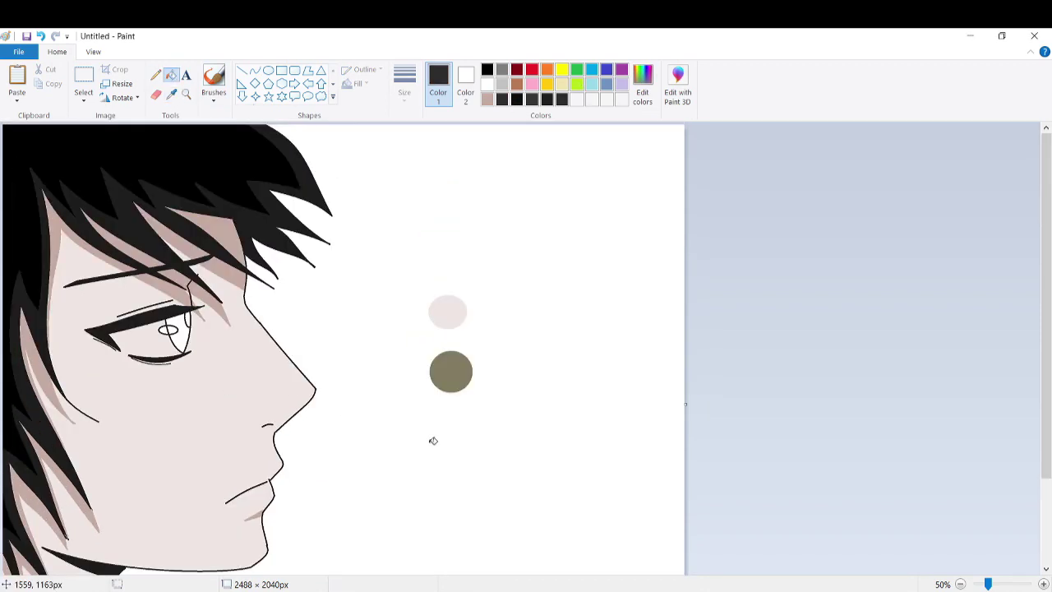
click(433, 441)
Step: Close the eye's outer corner and front edge with white curves and fill the eyeball with white
key(ctrl+Page_Up)
key(ctrl+Page_Up)
drag(462, 366, 500, 386)
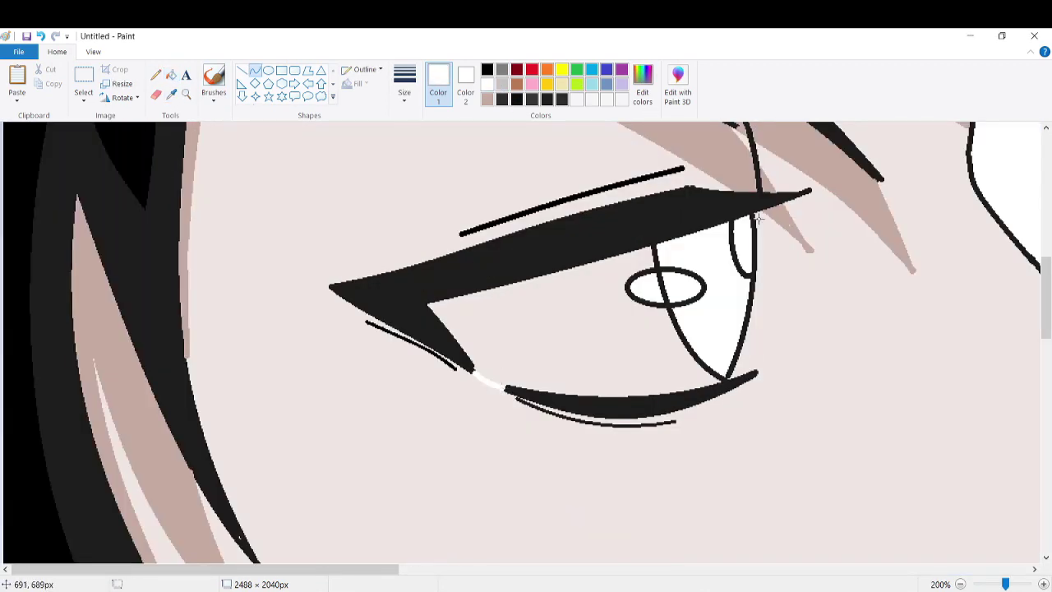
drag(757, 218, 756, 374)
click(171, 75)
scroll(329, 246, right, 5)
Step: Fill the iris with near-black, RGB 14, 14, 14
click(531, 70)
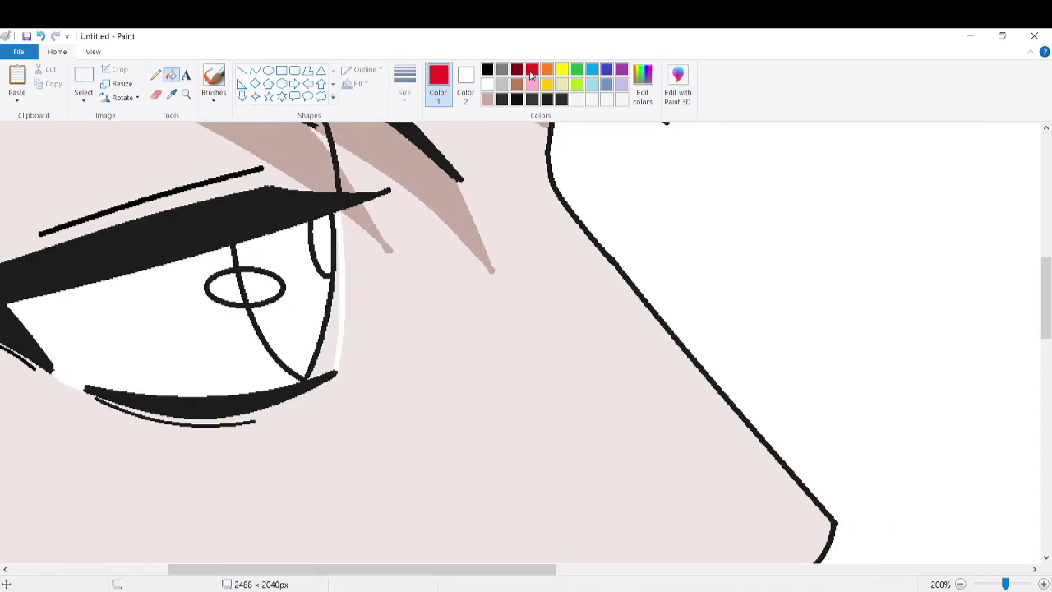
scroll(493, 328, up, 1)
click(312, 411)
Step: Paint over the iris line inside the oval eye highlight with white
click(154, 75)
click(487, 84)
key(ctrl+Page_Up)
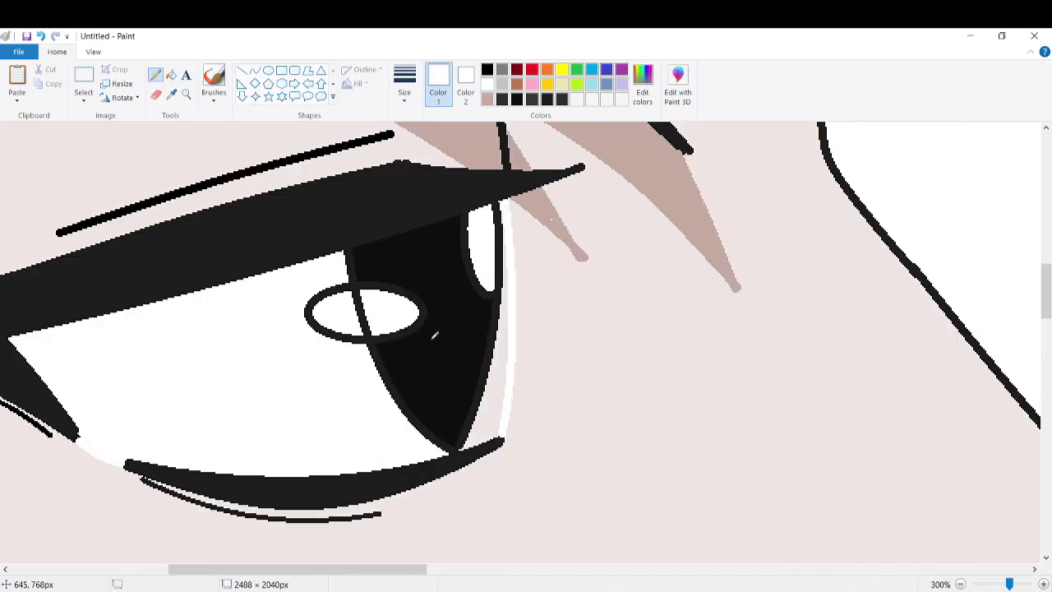
drag(374, 330, 357, 299)
scroll(492, 328, up, 2)
Step: Define a lighter dark grey from the iris colour and fill the small reflection at the iris's front edge with it
click(642, 82)
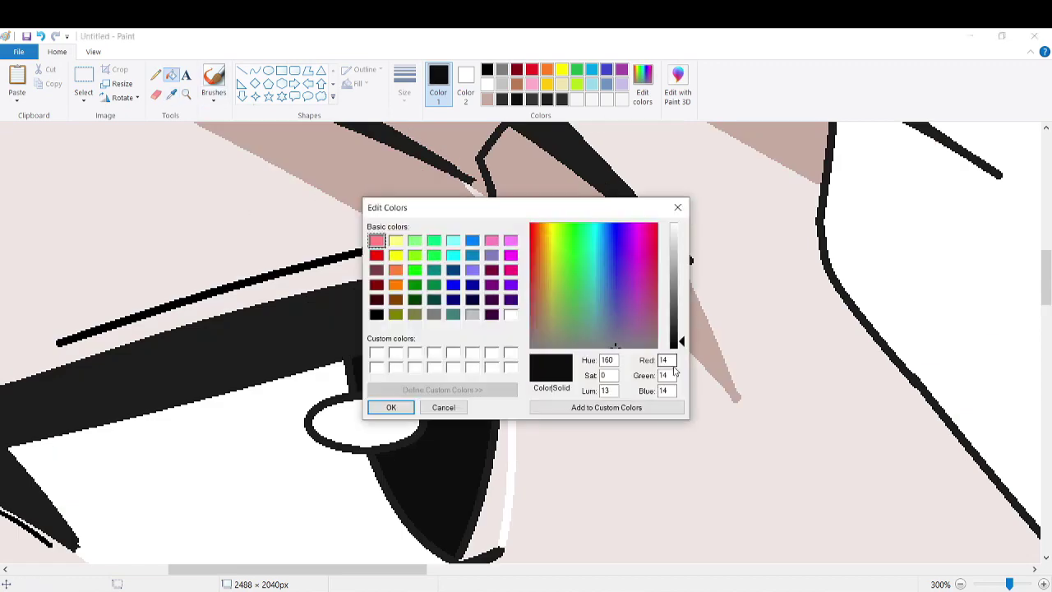
click(391, 406)
click(170, 74)
key(ctrl+Page_Down)
key(ctrl+Page_Down)
key(ctrl+Page_Down)
key(ctrl+Page_Up)
Step: Draw a light-grey line across the white of the eye below the upper lashes and fill the band above it
click(501, 84)
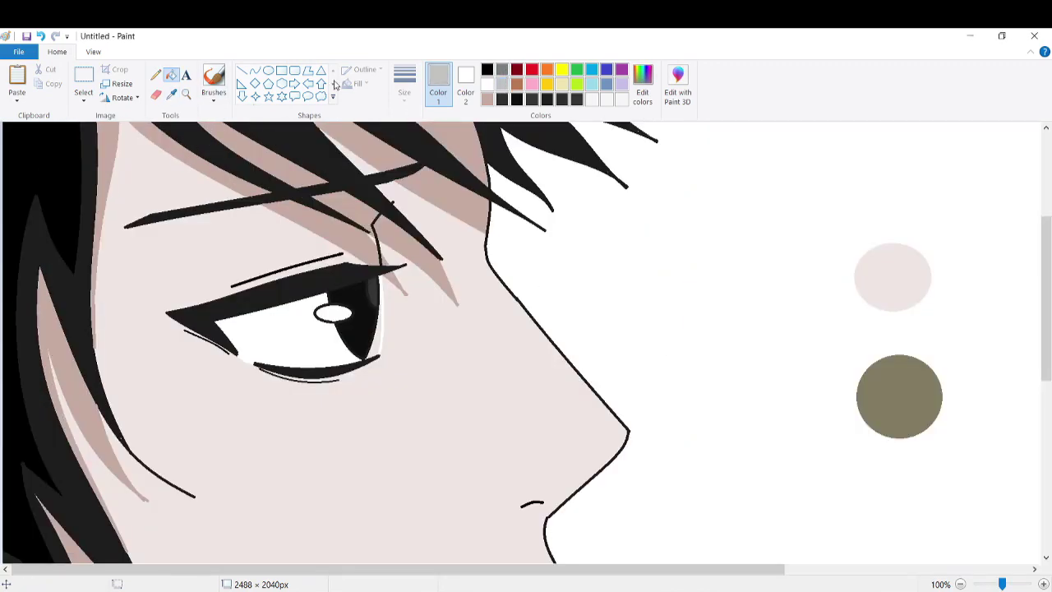
click(254, 70)
key(ctrl+Page_Up)
drag(624, 283, 448, 333)
click(170, 74)
click(534, 292)
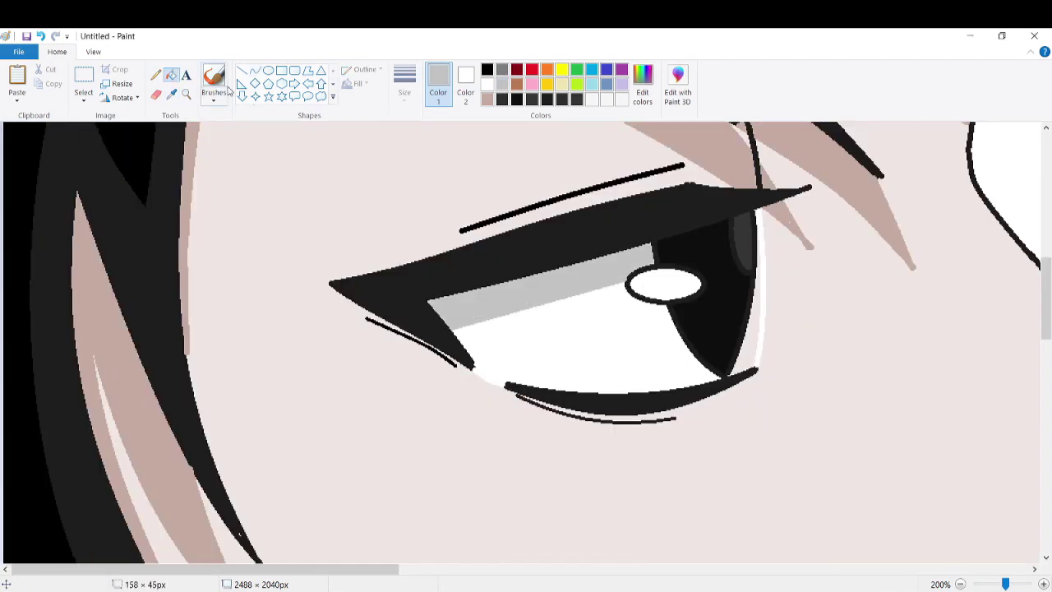
Step: Delete the pale pink and olive colour swatches from the canvas beside the portrait
click(486, 84)
key(ctrl+Page_Down)
key(ctrl+Page_Down)
scroll(321, 304, up, 2)
click(83, 82)
drag(418, 272, 535, 417)
key(Delete)
key(ctrl+Page_Down)
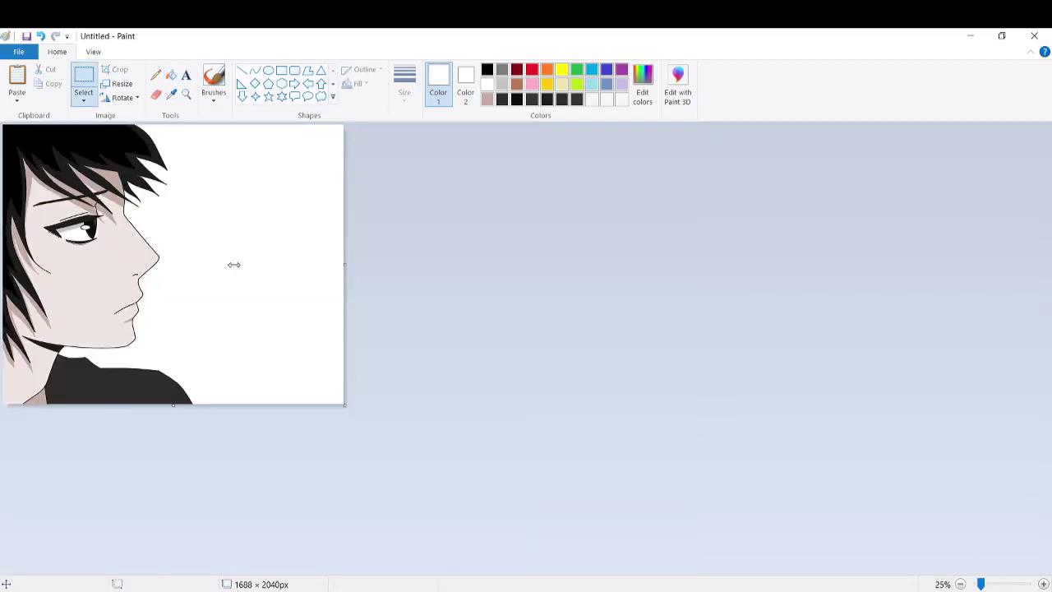